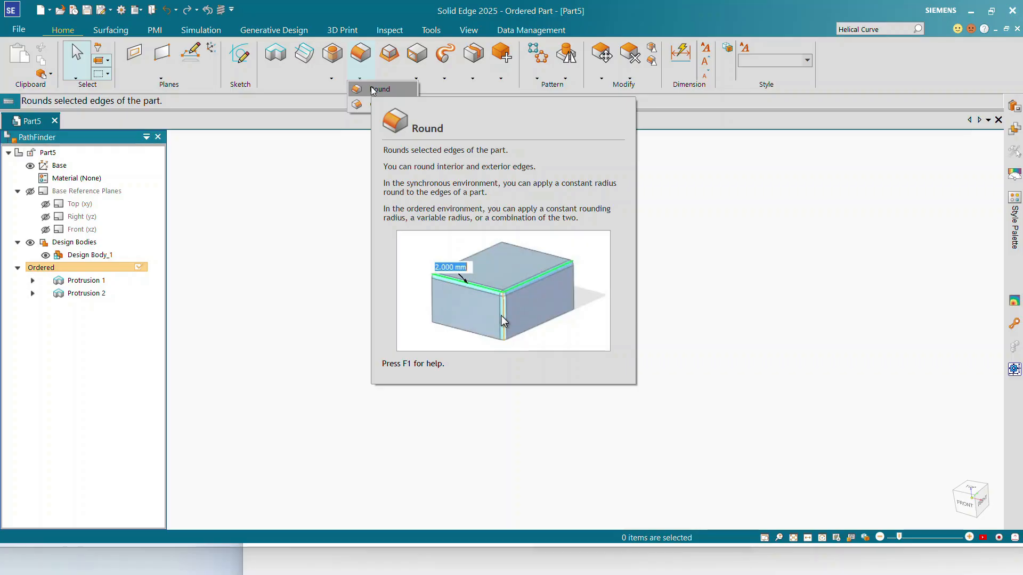
# Step: Round the block's front vertical edge with a 20 mm radius, using single-edge selection
pyautogui.click(372, 89)
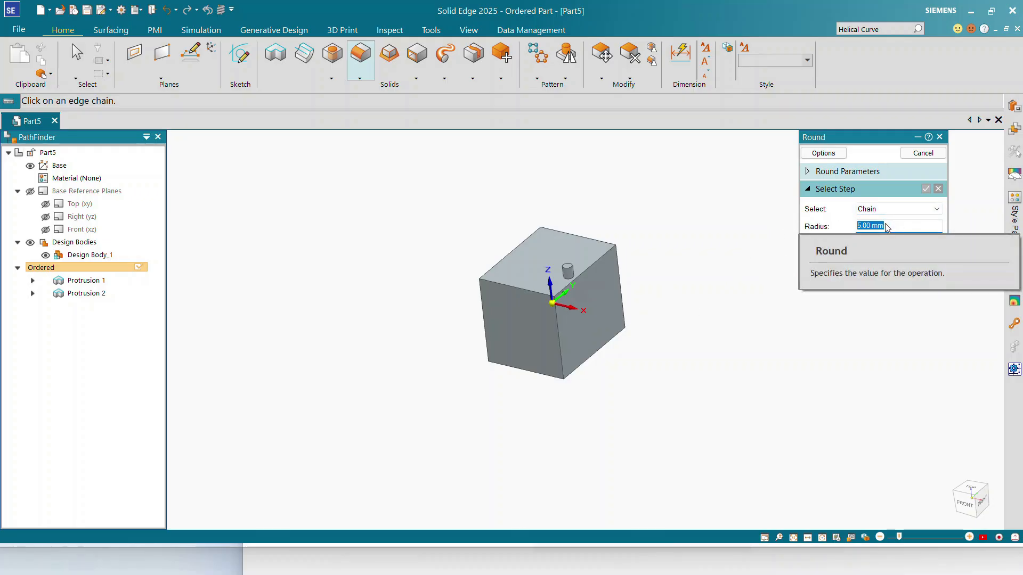
pyautogui.click(895, 209)
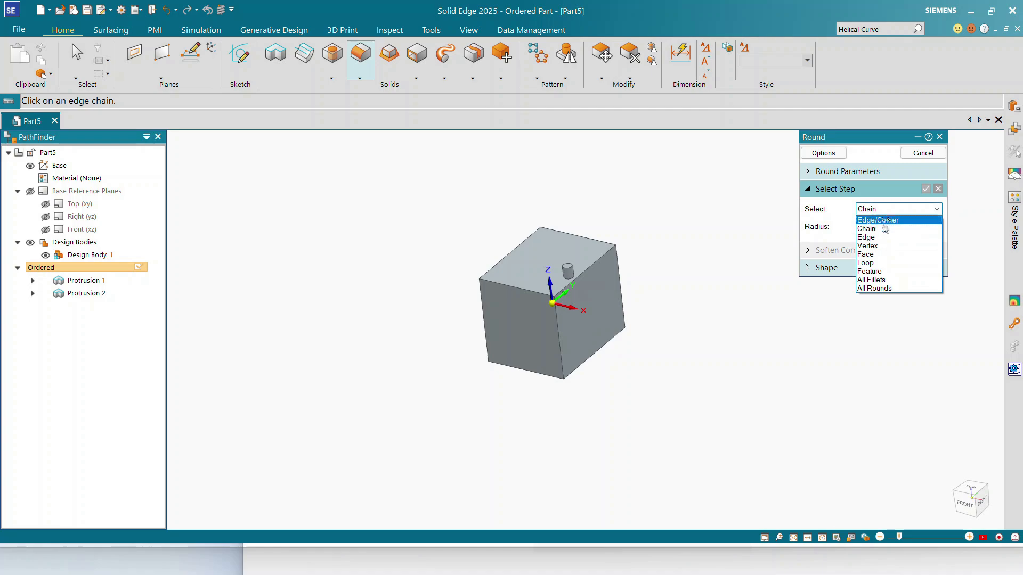
pyautogui.click(872, 237)
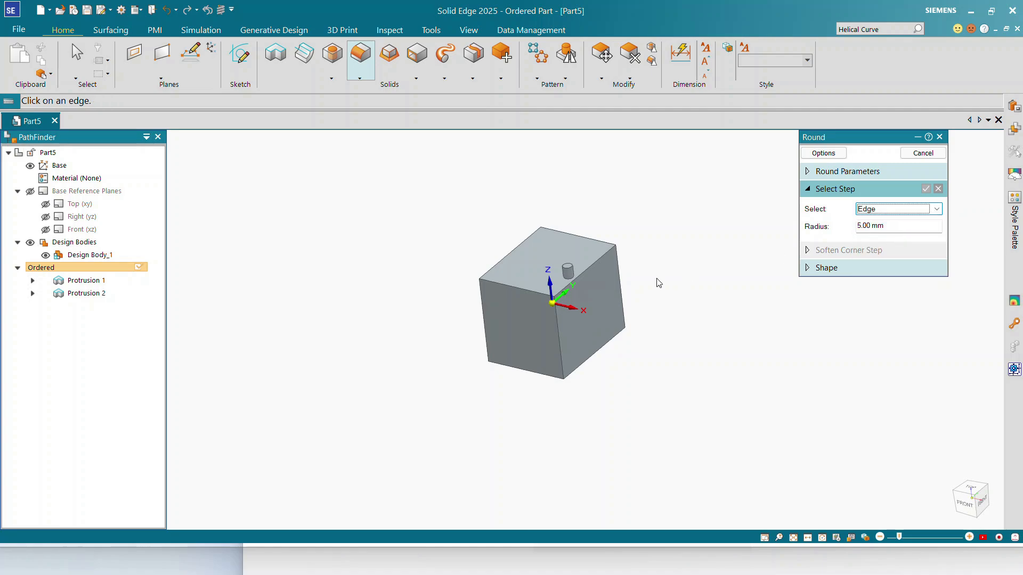
pyautogui.click(559, 325)
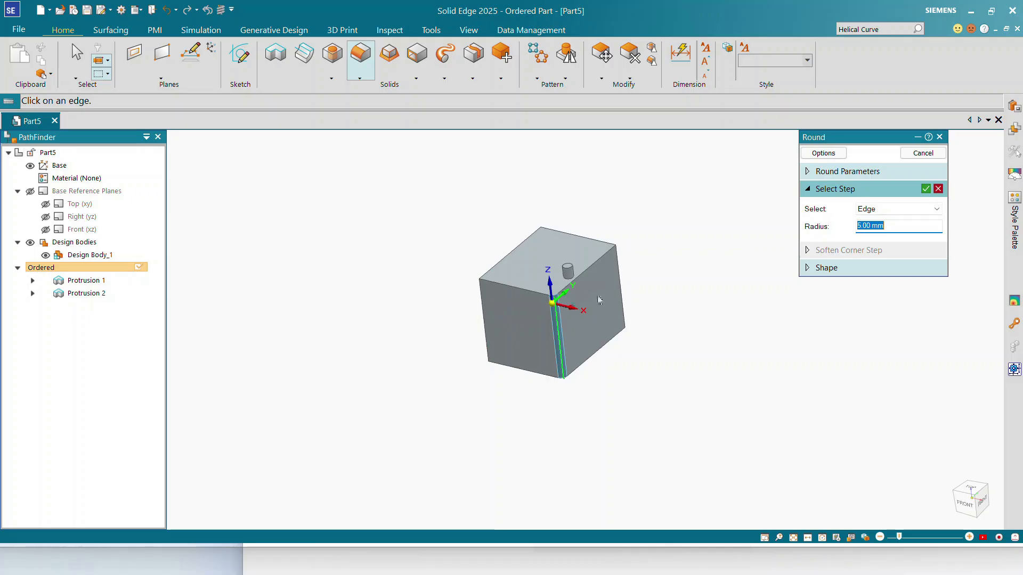
pyautogui.scroll(2, 568, 295)
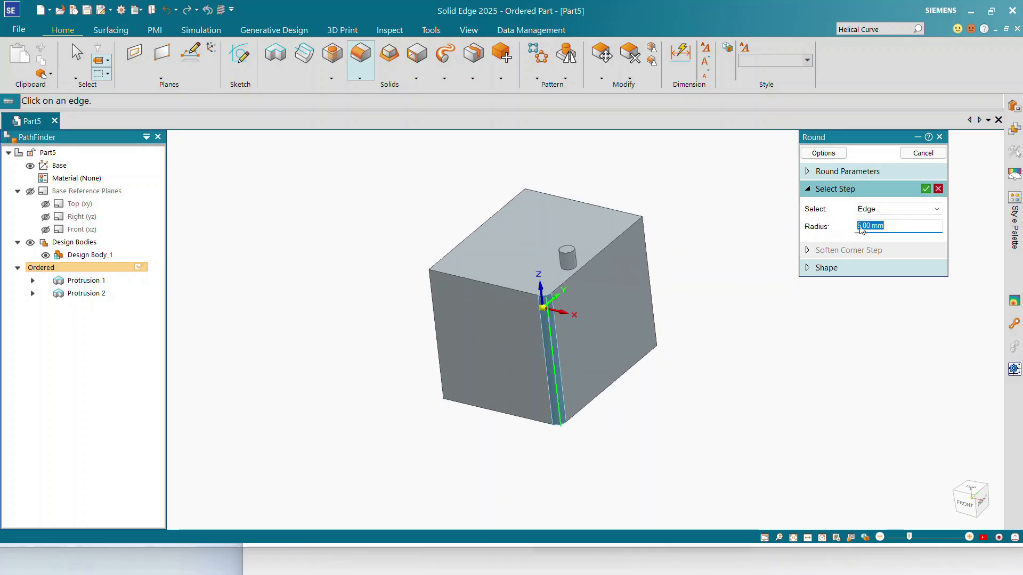
pyautogui.write('2')
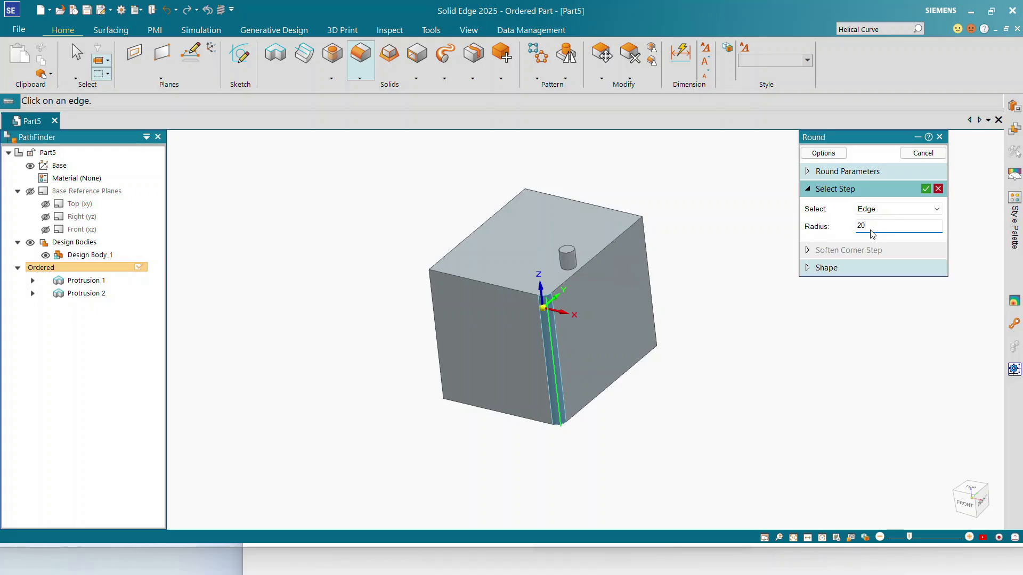
pyautogui.write('0')
pyautogui.press('Return')
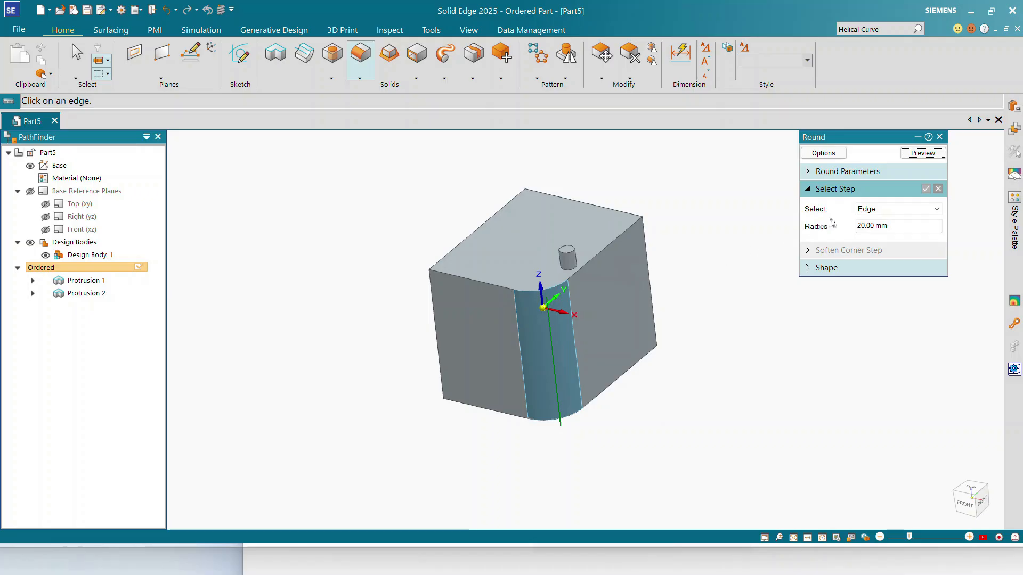
pyautogui.click(911, 158)
pyautogui.click(929, 155)
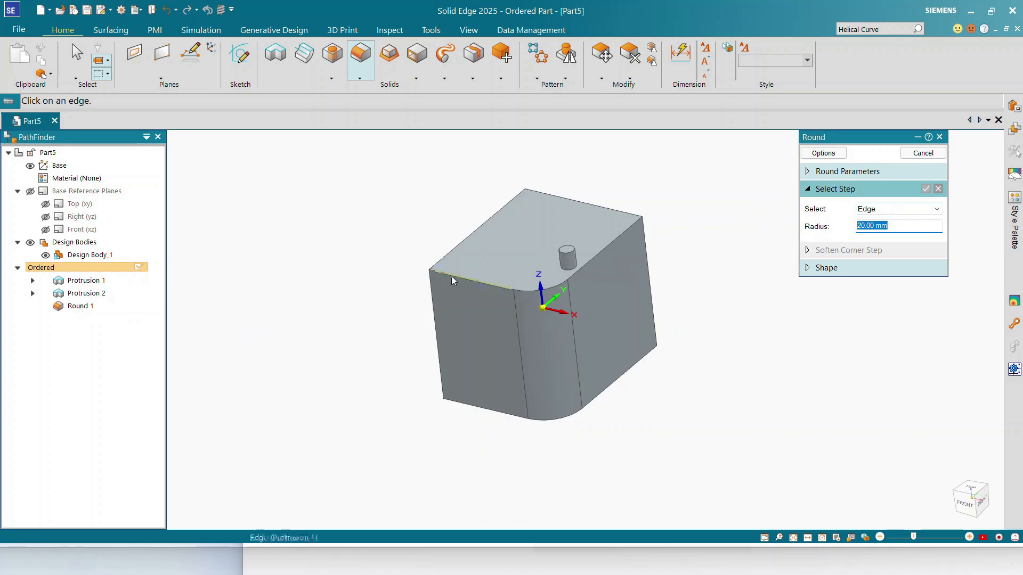
# Step: Try a 20 mm round on only the straight front edge of the block's top face, and clear the selection
pyautogui.click(879, 210)
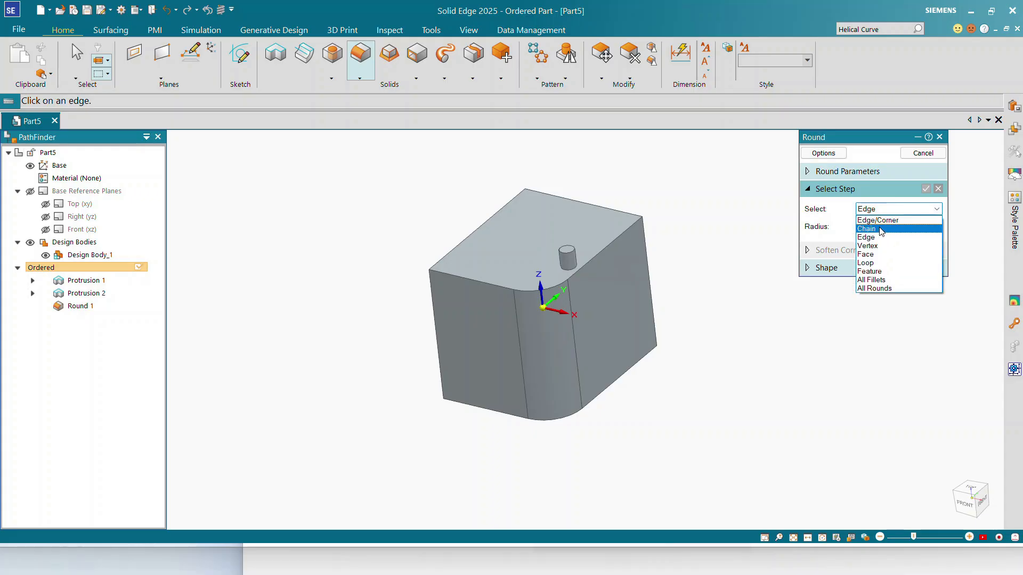
pyautogui.click(868, 229)
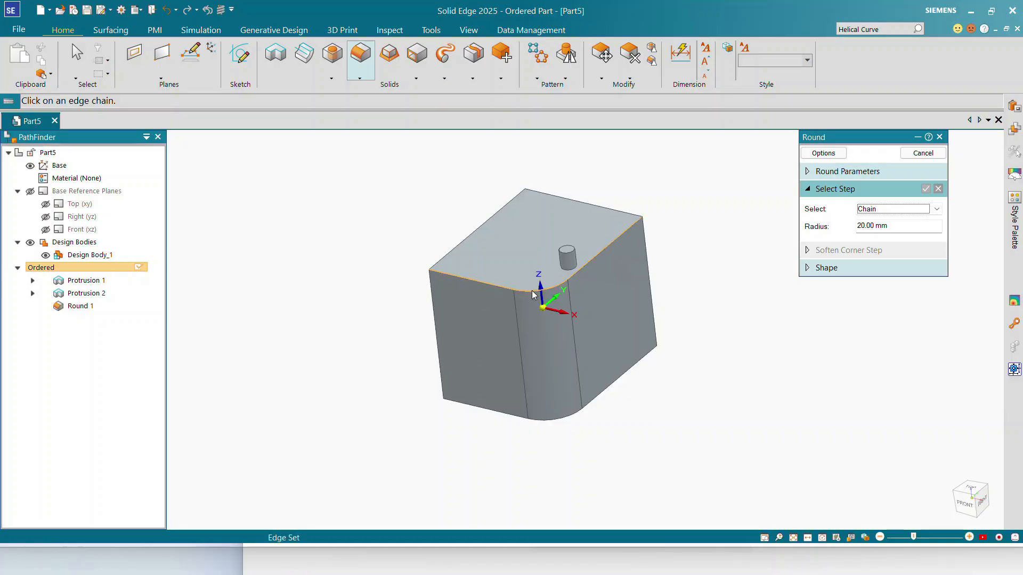
pyautogui.click(859, 209)
pyautogui.click(867, 237)
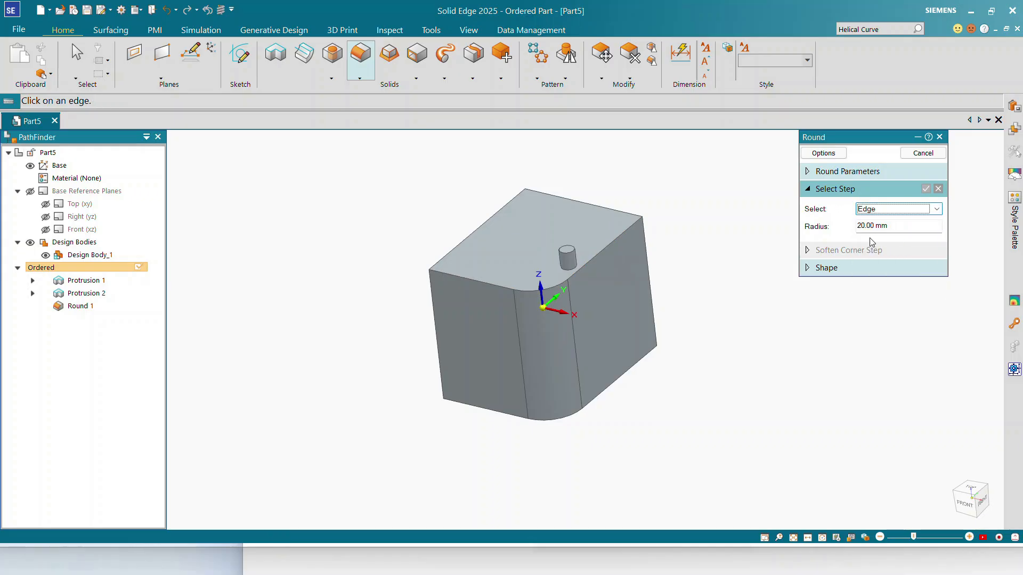
pyautogui.click(478, 282)
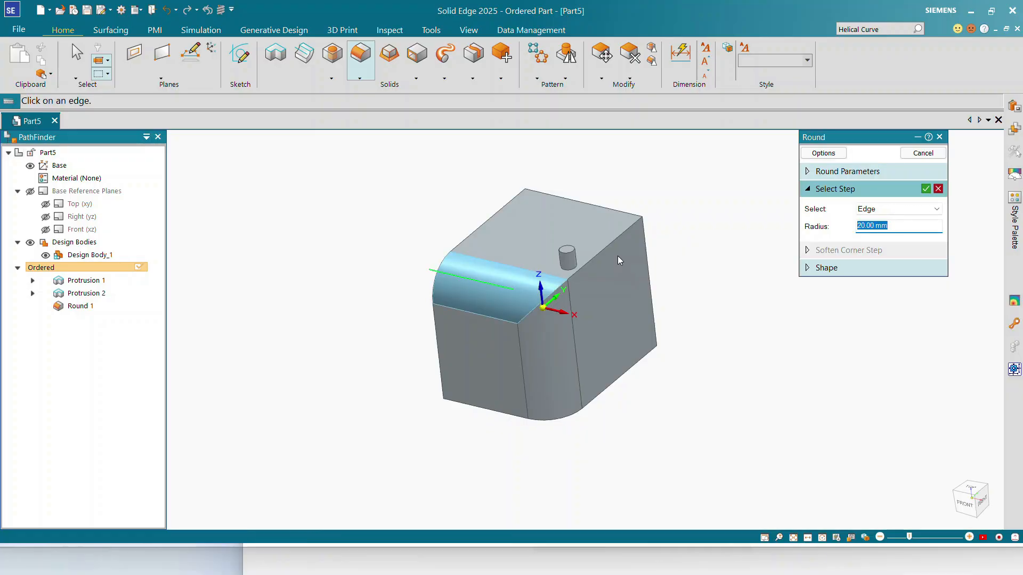
pyautogui.click(866, 209)
pyautogui.click(866, 228)
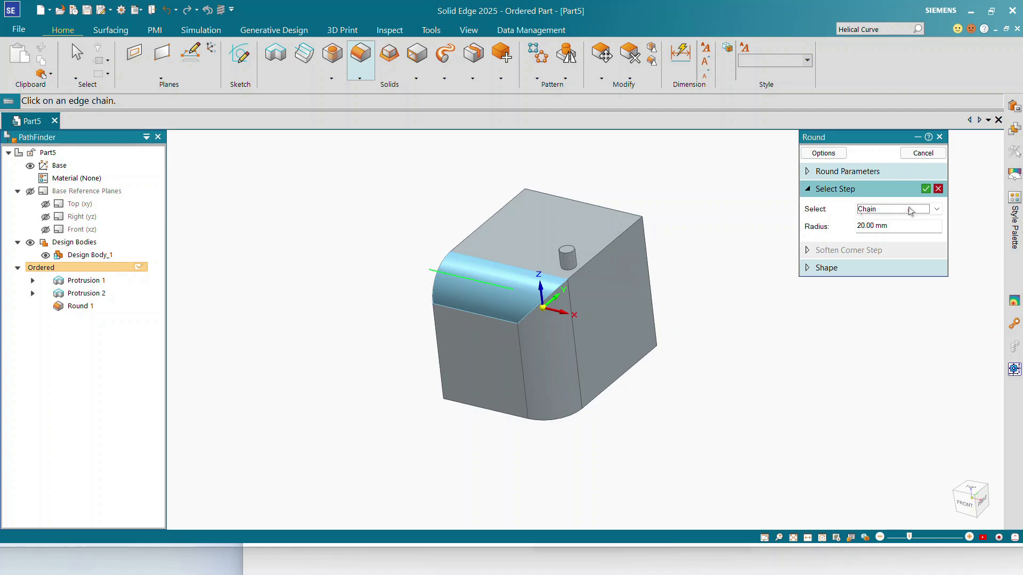
pyautogui.click(940, 190)
pyautogui.click(938, 190)
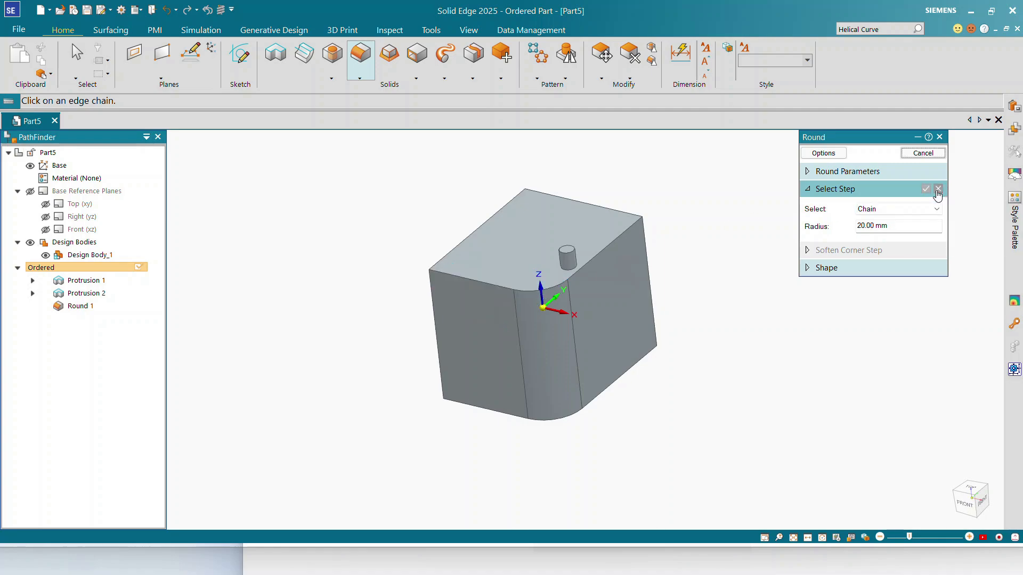
# Step: Select the tangent edge chain along the block's top for a 20 mm round and review the available round types
pyautogui.click(482, 282)
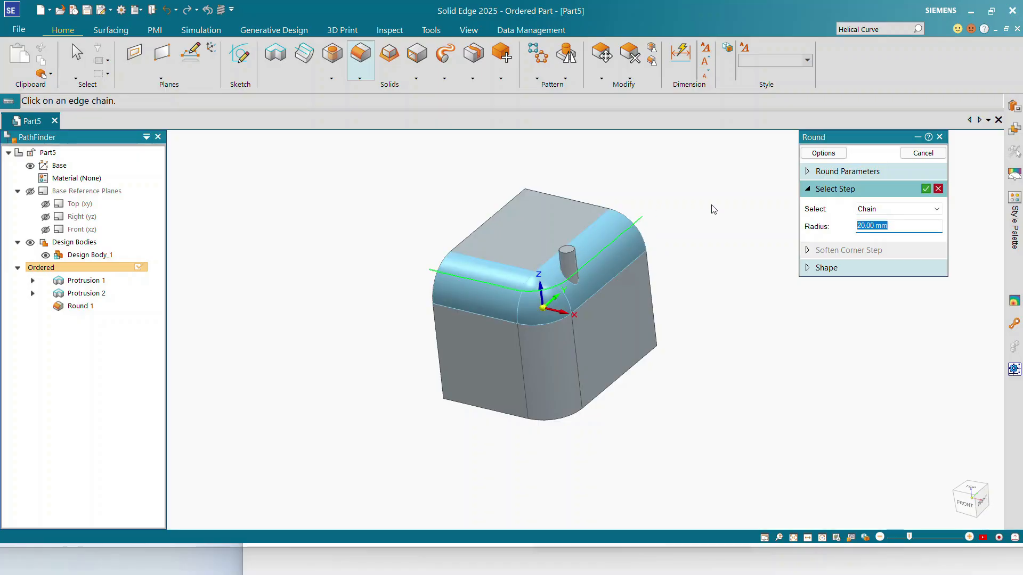
pyautogui.click(823, 153)
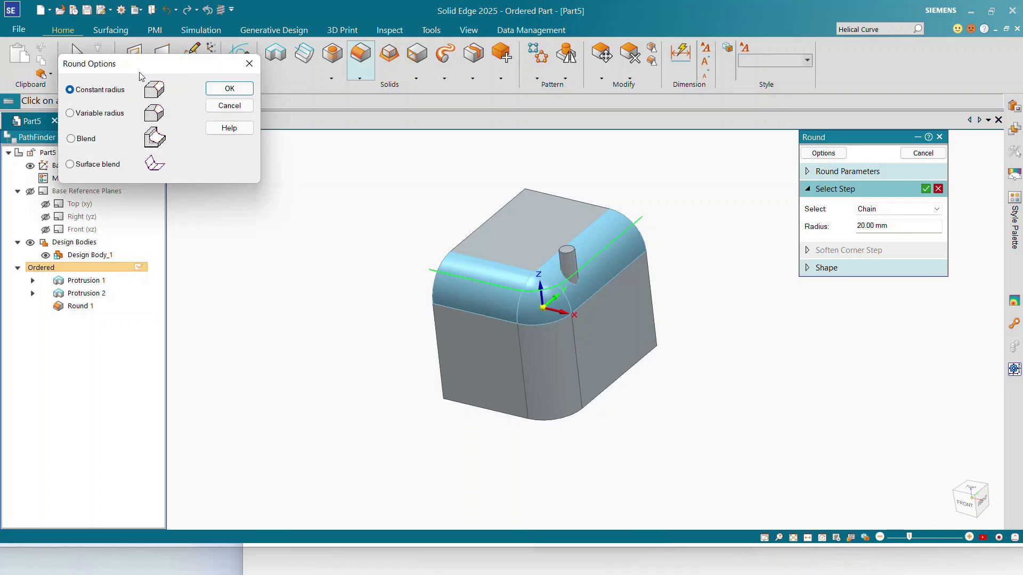
pyautogui.moveTo(131, 69); pyautogui.dragTo(175, 94)
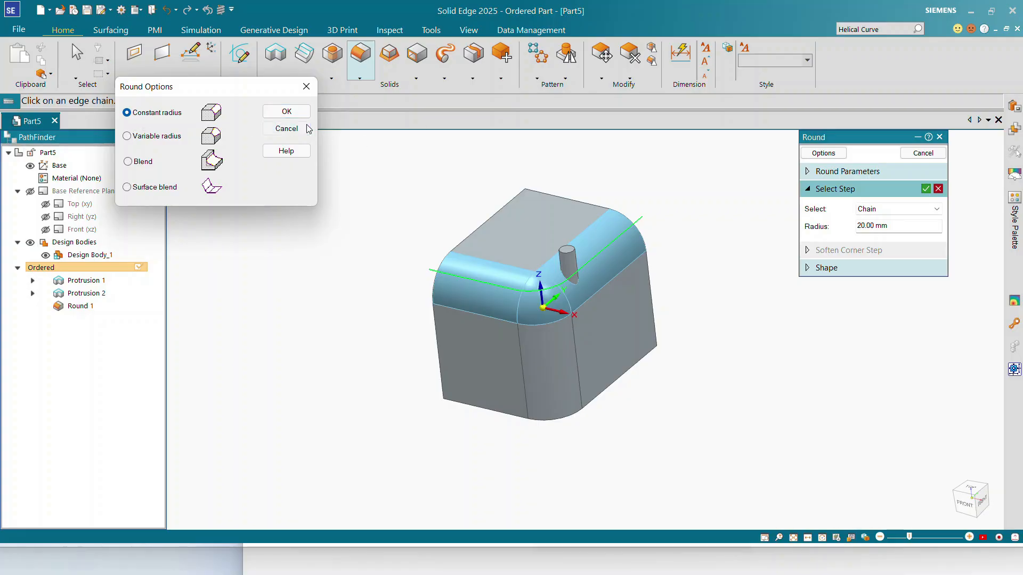
pyautogui.click(288, 129)
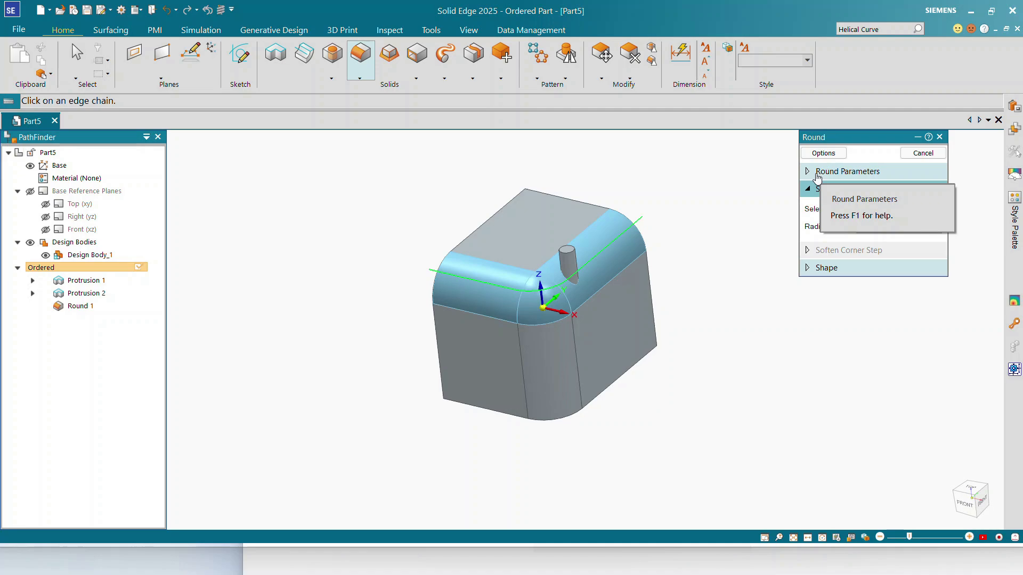
pyautogui.press('Escape')
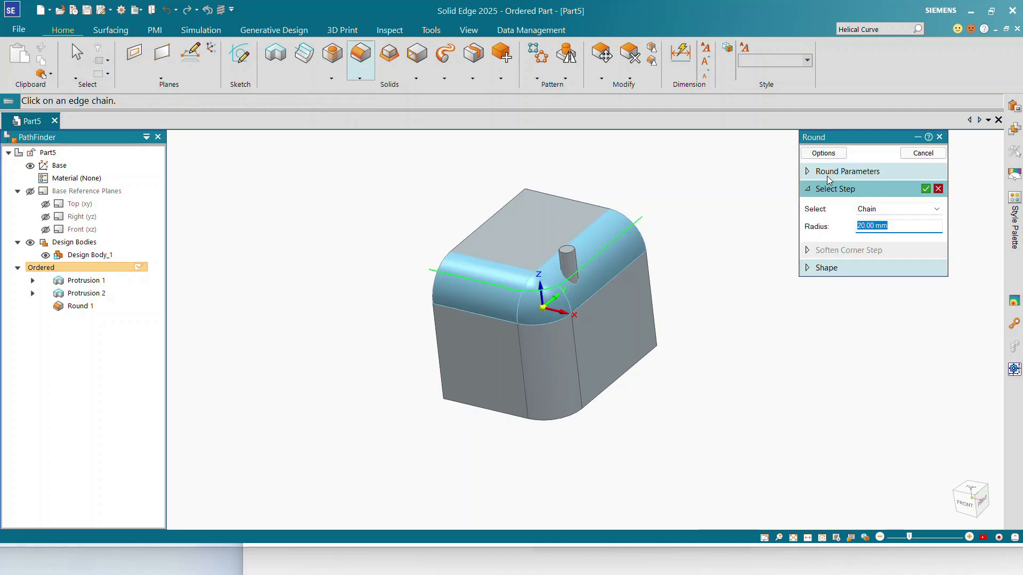
# Step: Compare Cap sharp edges with Roll along sharp edges in the round parameters, leaving Roll along sharp edges selected
pyautogui.click(829, 173)
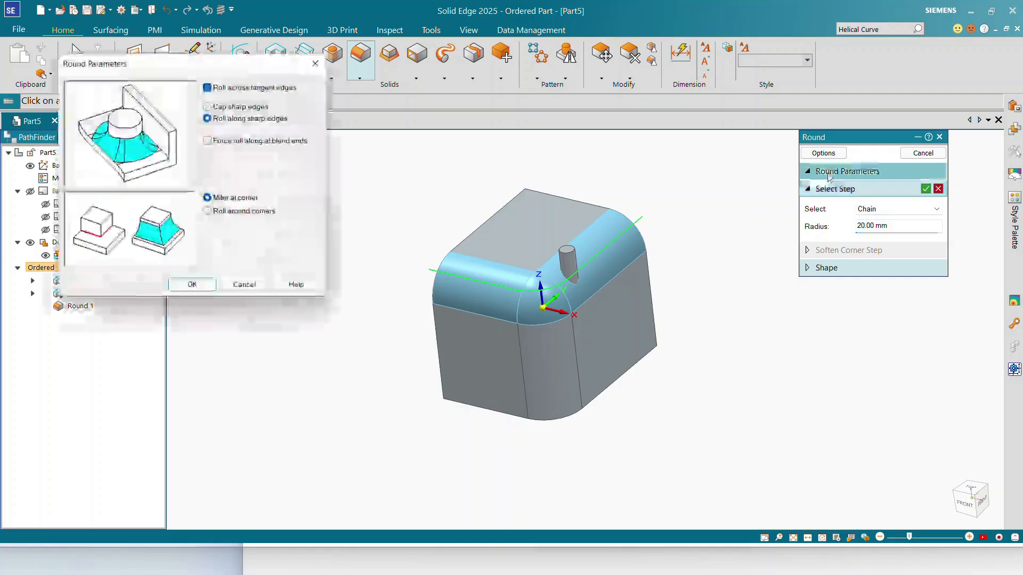
pyautogui.click(250, 119)
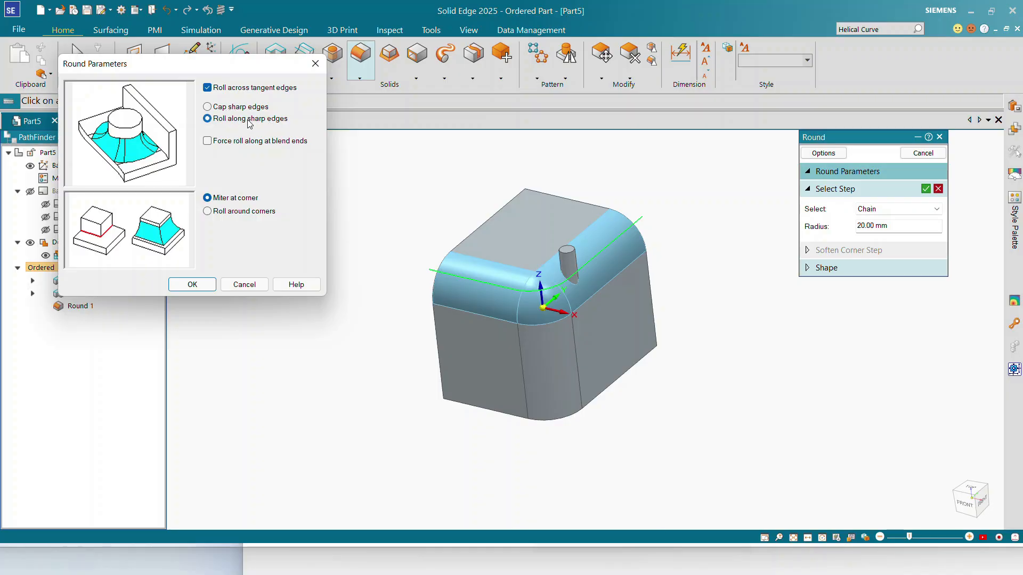
pyautogui.click(222, 110)
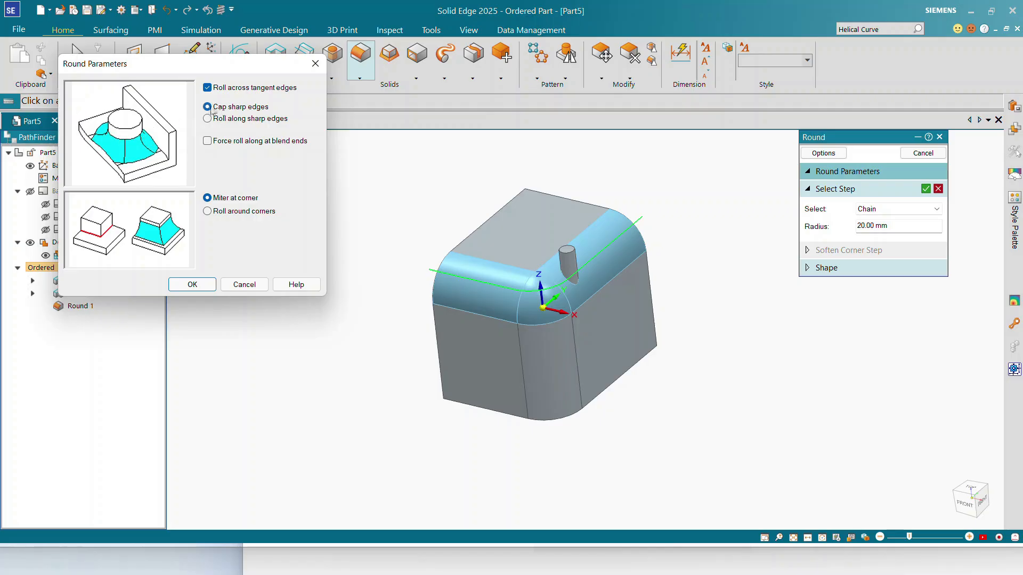
pyautogui.click(208, 120)
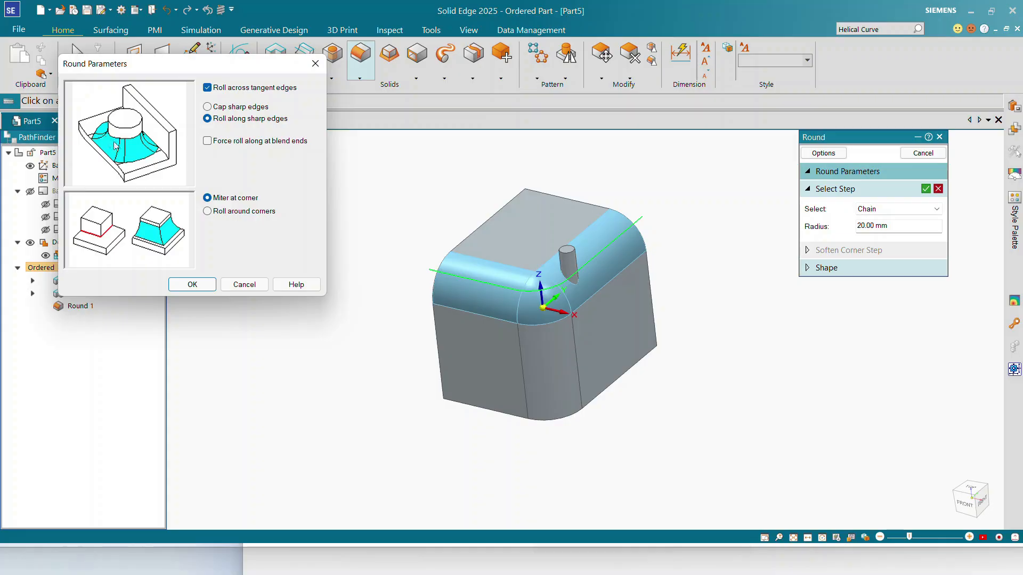
pyautogui.click(207, 107)
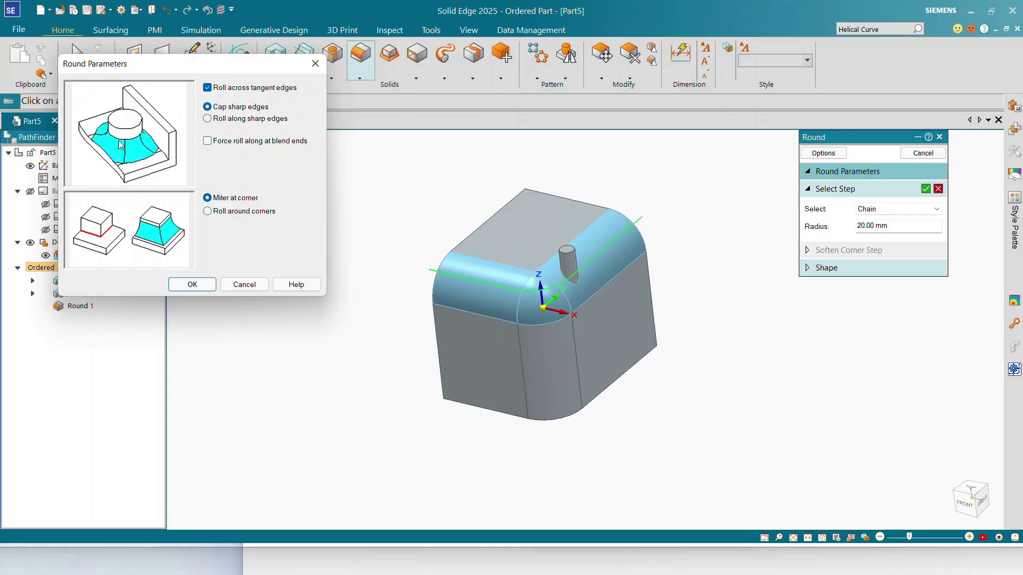
pyautogui.click(207, 119)
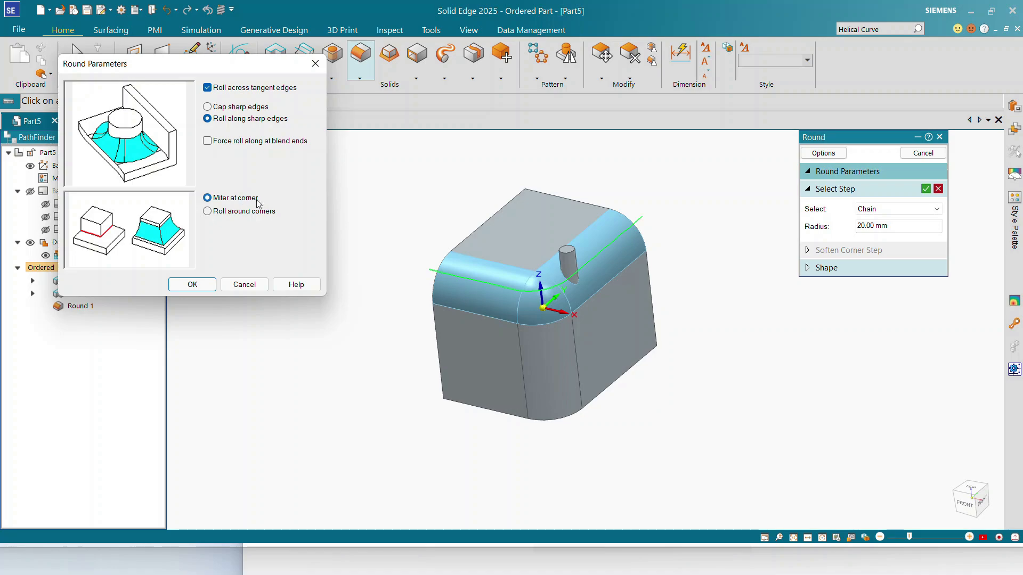
# Step: Compare Roll around corners with Miter at corner, and accept the round parameters with Miter at corner
pyautogui.click(208, 211)
pyautogui.click(207, 197)
pyautogui.click(207, 211)
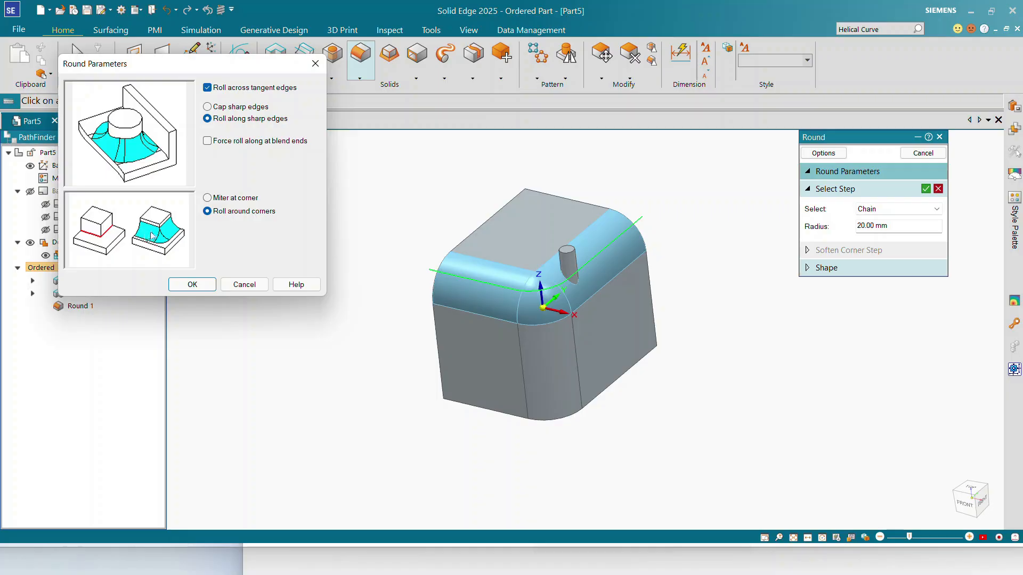
pyautogui.click(208, 198)
pyautogui.click(204, 285)
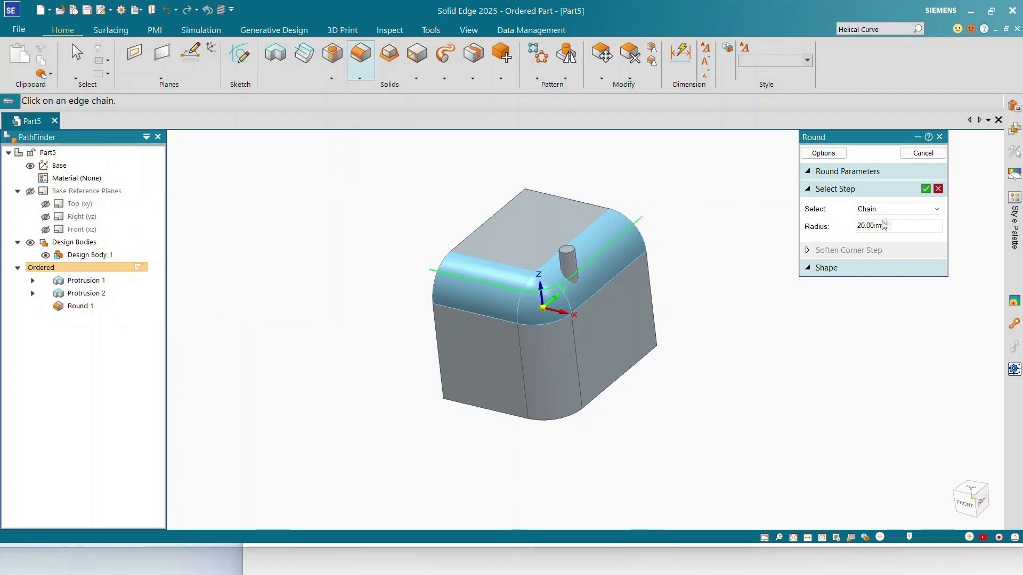
# Step: Clear the chain selection and try a 20 mm round on the front-left vertex of the block's top face
pyautogui.click(895, 209)
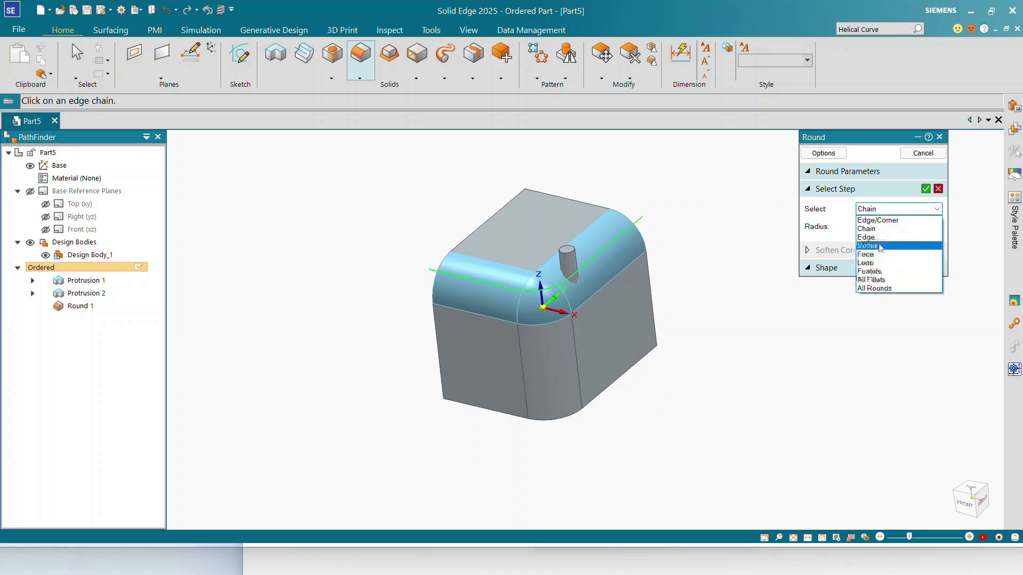
pyautogui.click(938, 191)
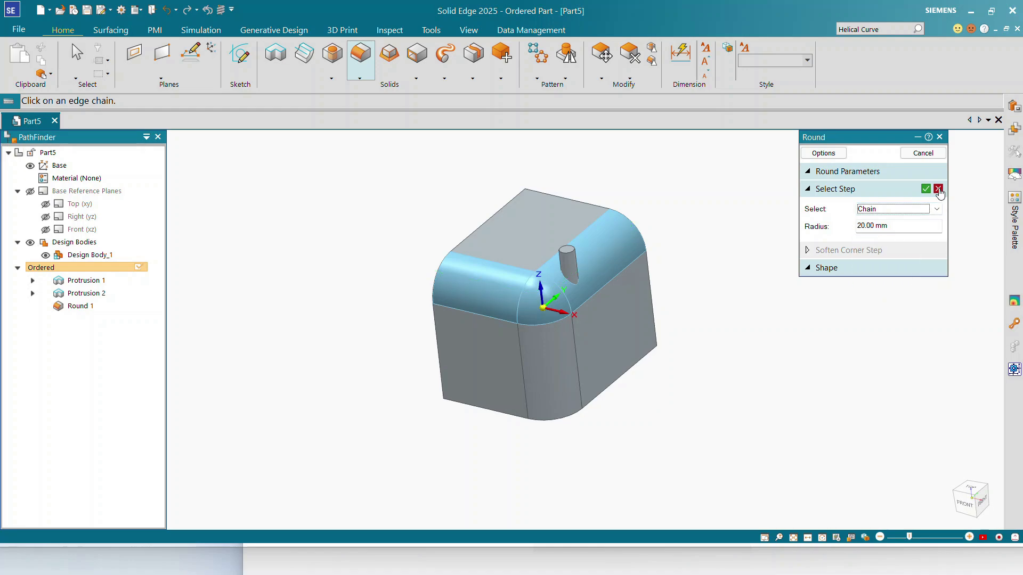
pyautogui.click(938, 191)
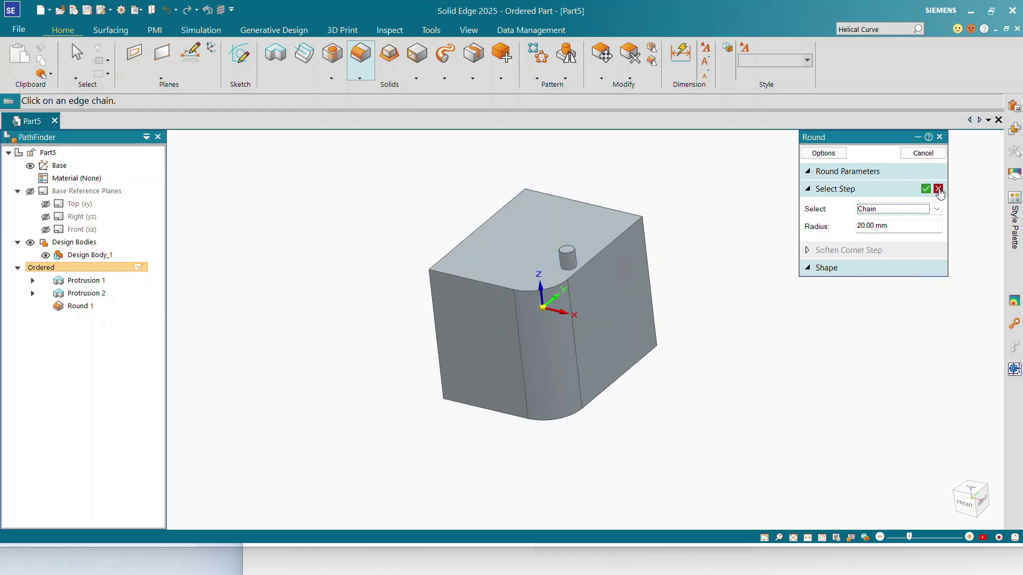
pyautogui.click(877, 209)
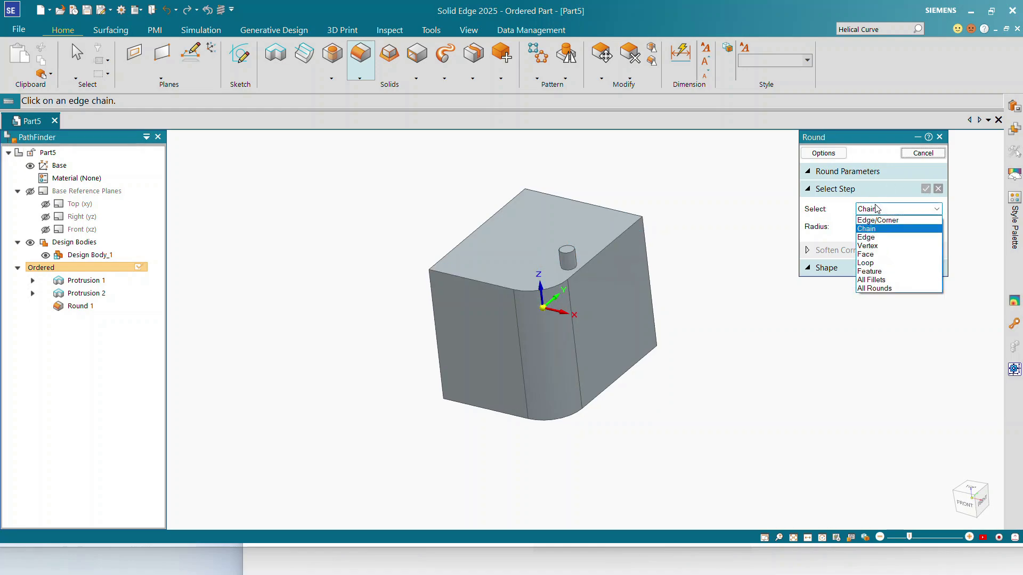
pyautogui.click(872, 246)
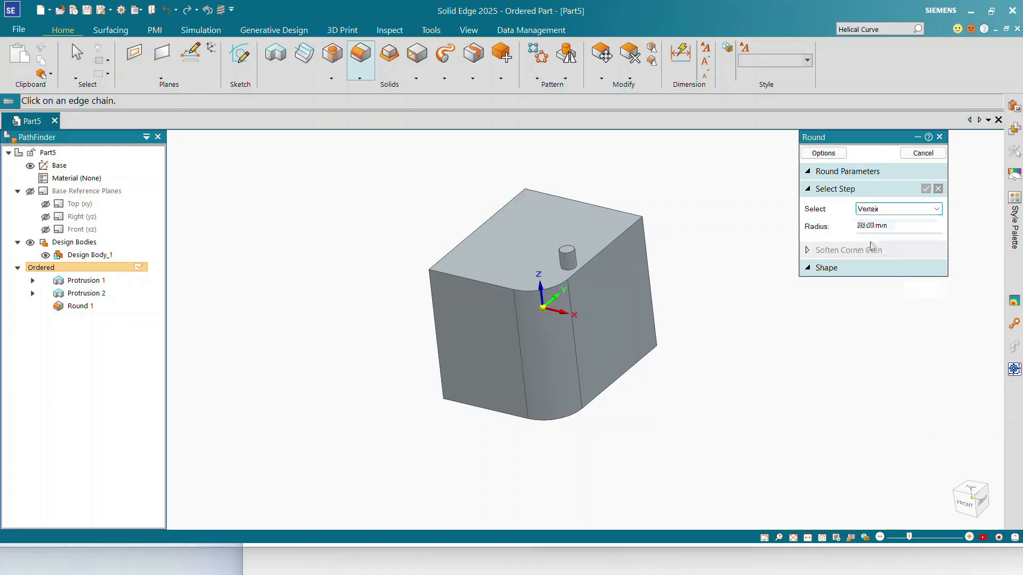
pyautogui.click(430, 269)
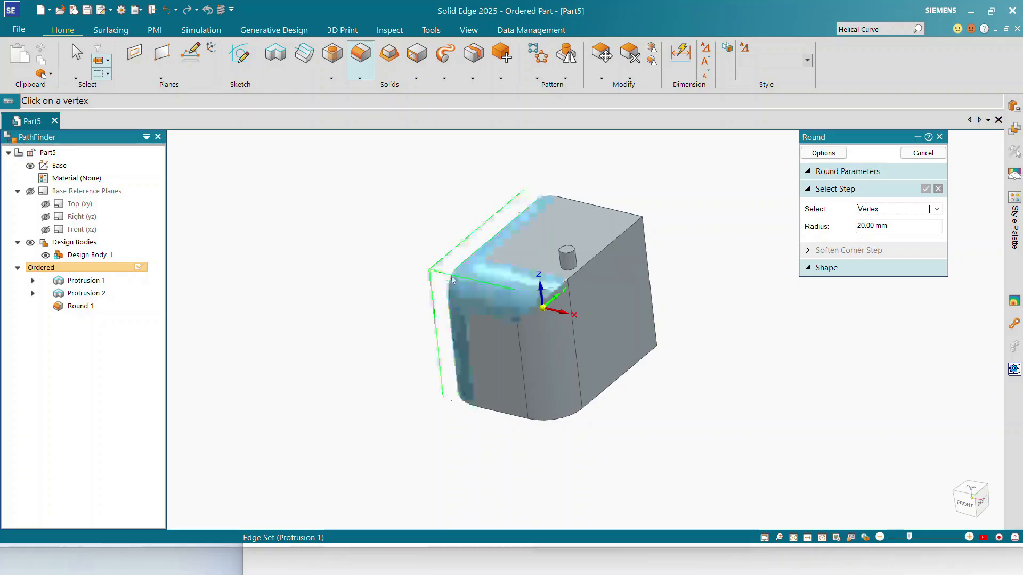
pyautogui.moveTo(570, 257); pyautogui.dragTo(597, 263, button='middle')
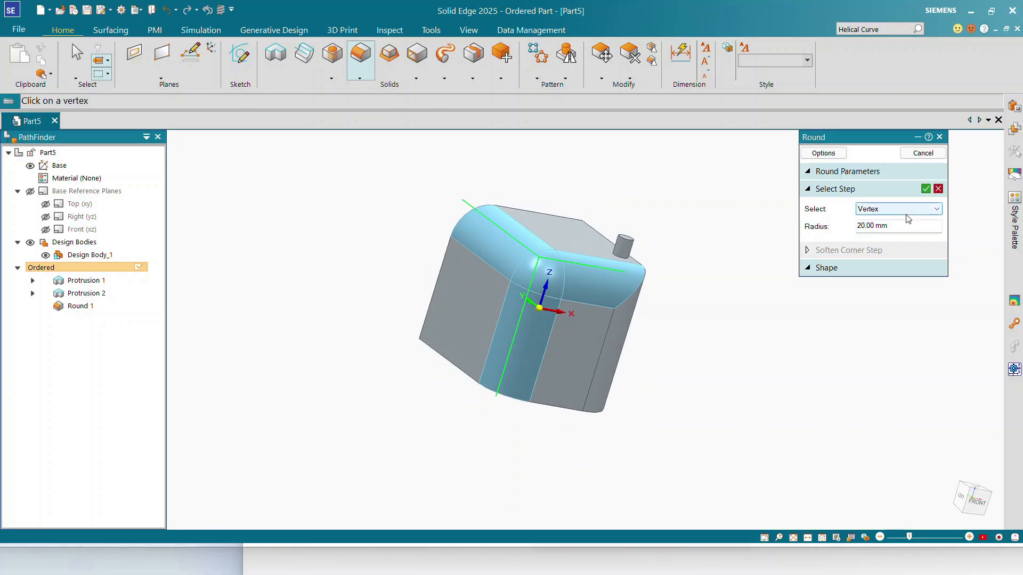
# Step: Set the radius of the vertex round to 10 mm
pyautogui.moveTo(899, 226); pyautogui.dragTo(829, 240)
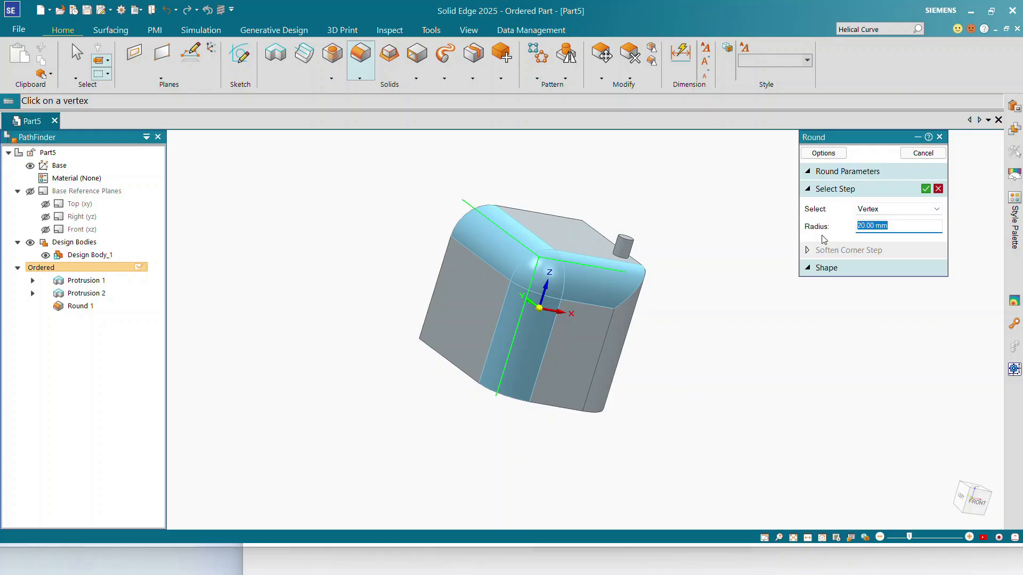
pyautogui.write('10')
pyautogui.moveTo(610, 283); pyautogui.dragTo(569, 312, button='middle')
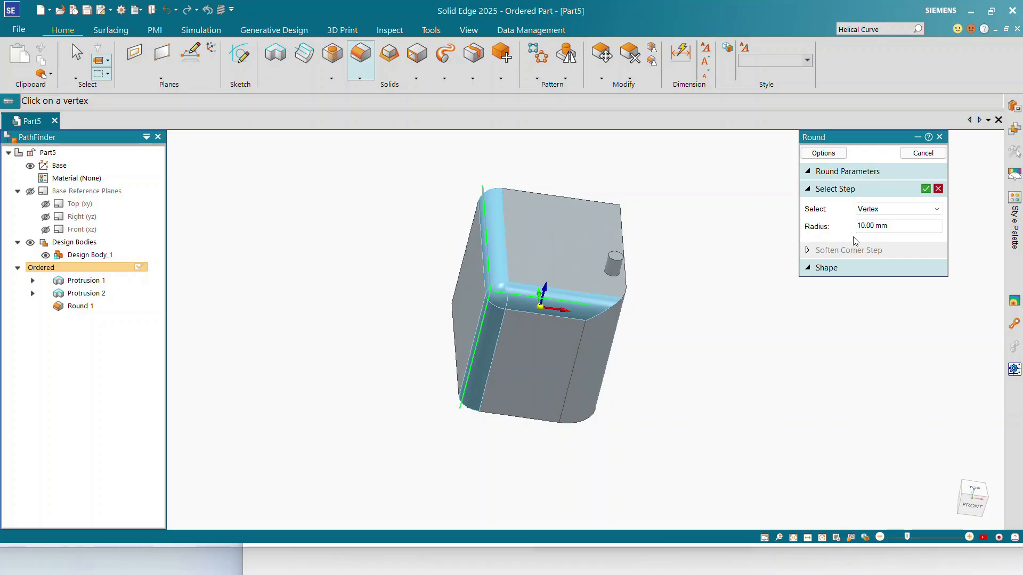
pyautogui.click(897, 228)
# Step: Switch the round's selection type to Face and clear the vertex selection
pyautogui.click(897, 209)
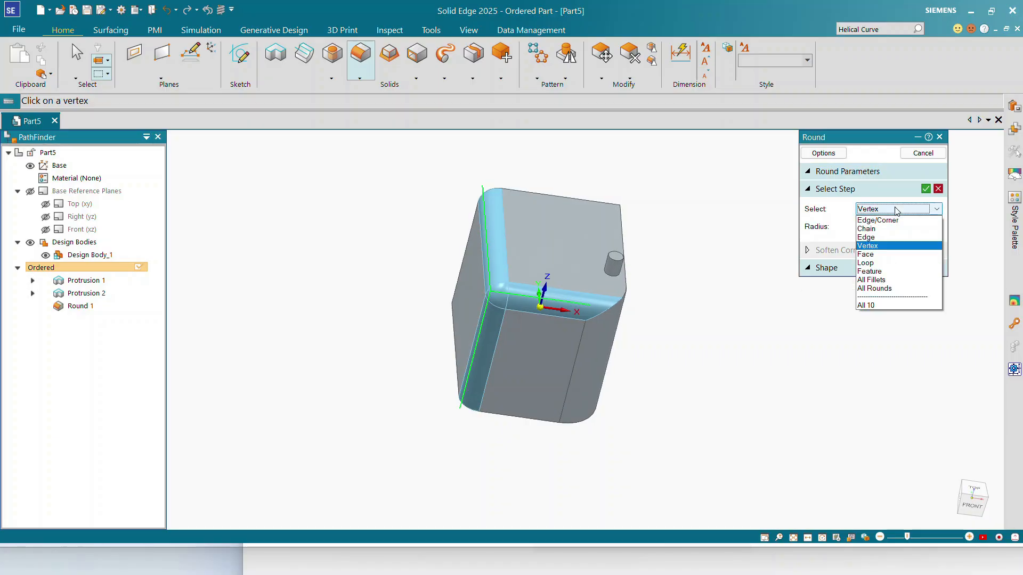
pyautogui.click(881, 254)
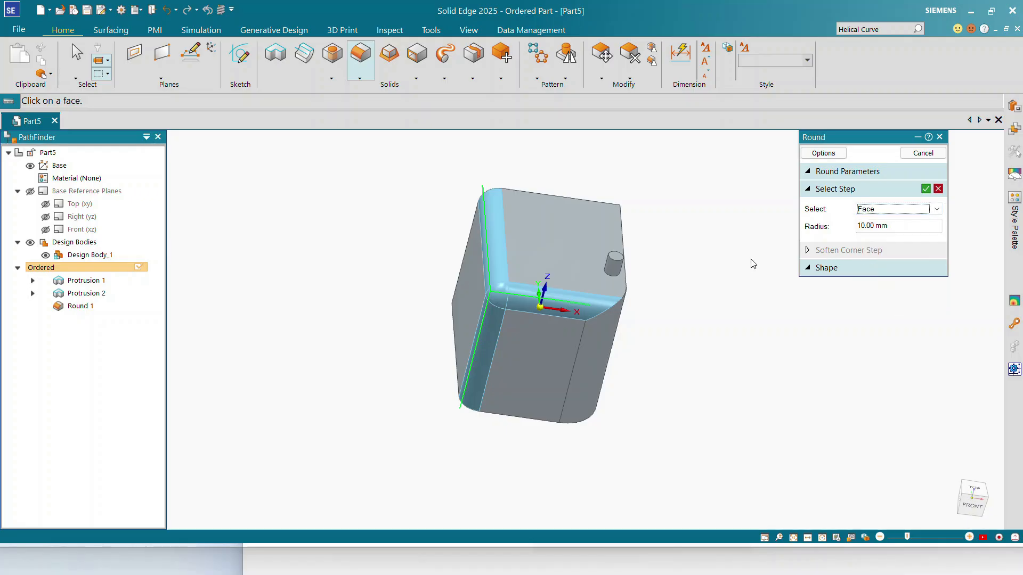
pyautogui.moveTo(751, 263); pyautogui.dragTo(495, 300, button='middle')
pyautogui.click(491, 298)
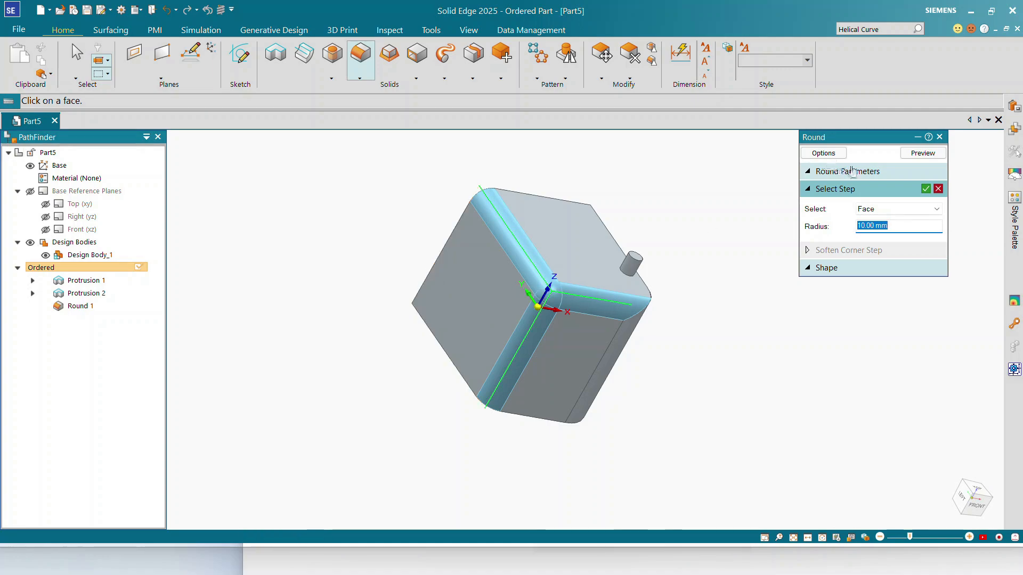
pyautogui.click(938, 191)
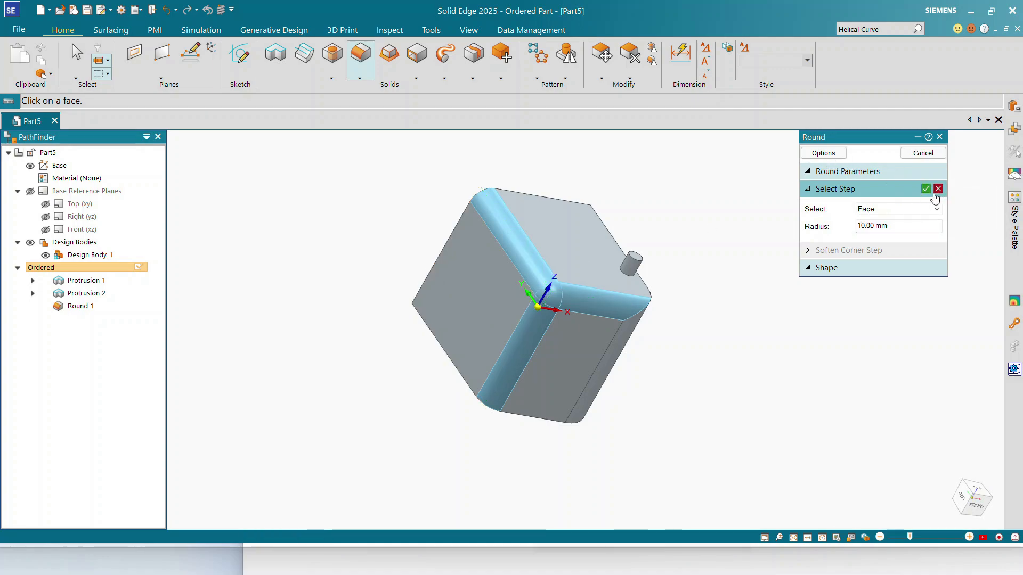
# Step: Try a 10 mm round on all edges of the block's left side face, and clear the selection
pyautogui.click(882, 209)
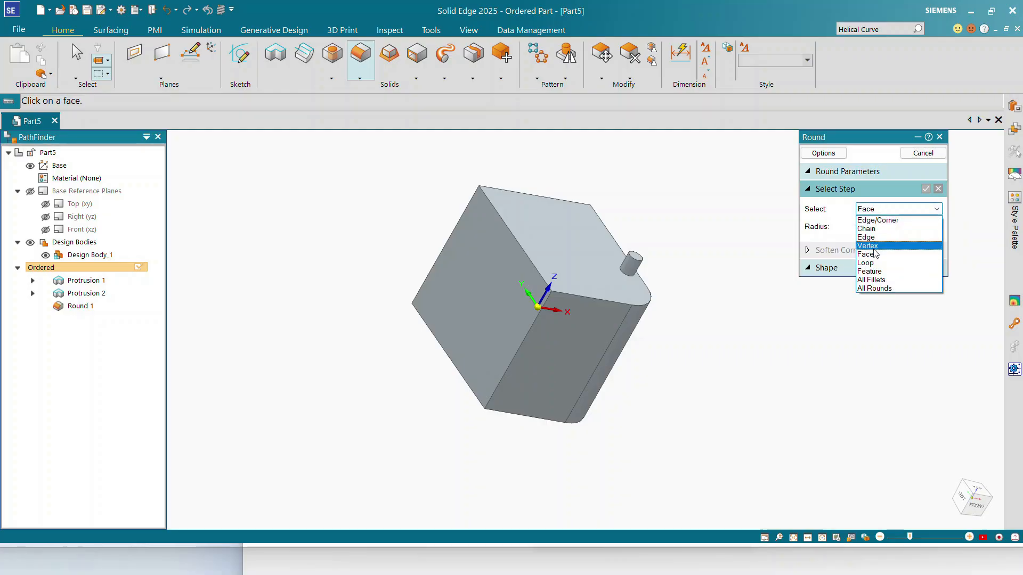
pyautogui.click(867, 255)
pyautogui.click(530, 284)
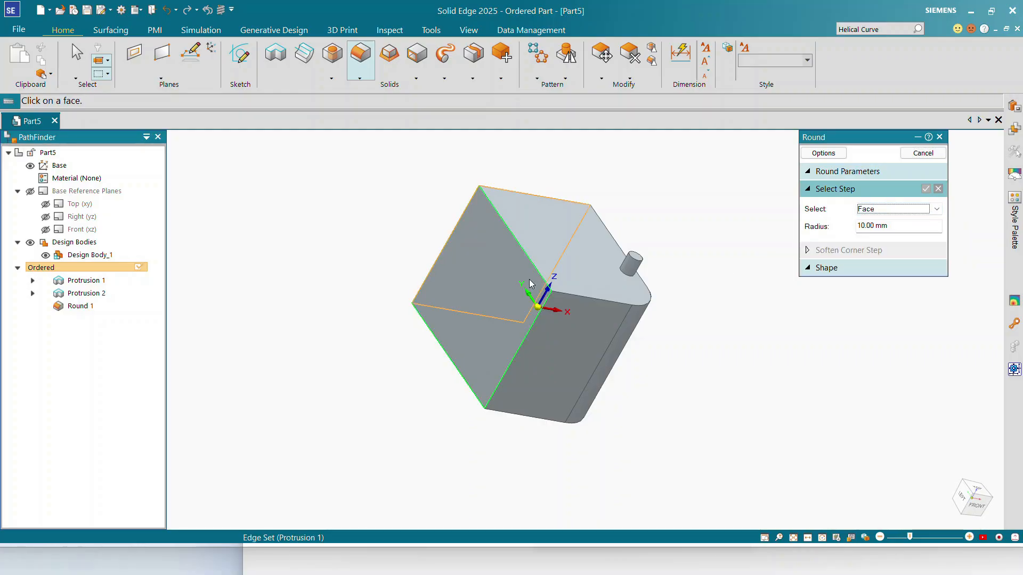
pyautogui.moveTo(530, 291); pyautogui.dragTo(528, 318, button='middle')
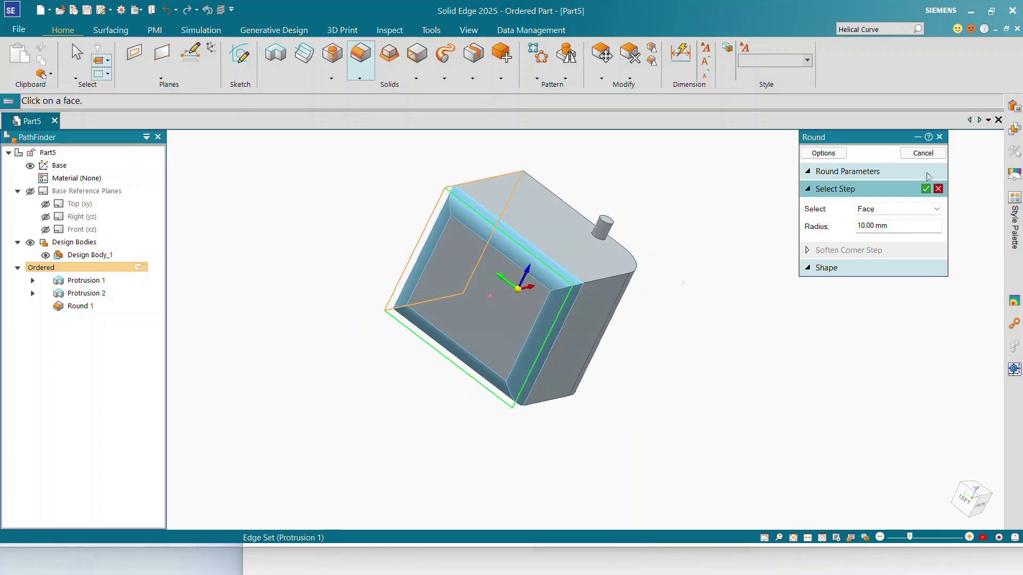
pyautogui.click(938, 188)
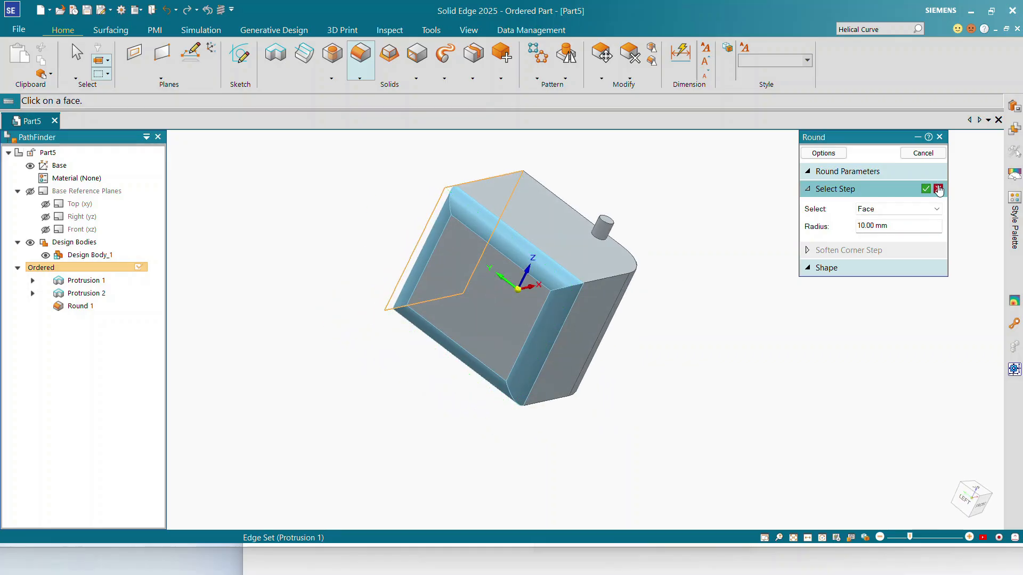
# Step: Switch the round's selection type to Loop and examine the block's top face with its cylindrical boss
pyautogui.click(887, 209)
pyautogui.click(880, 260)
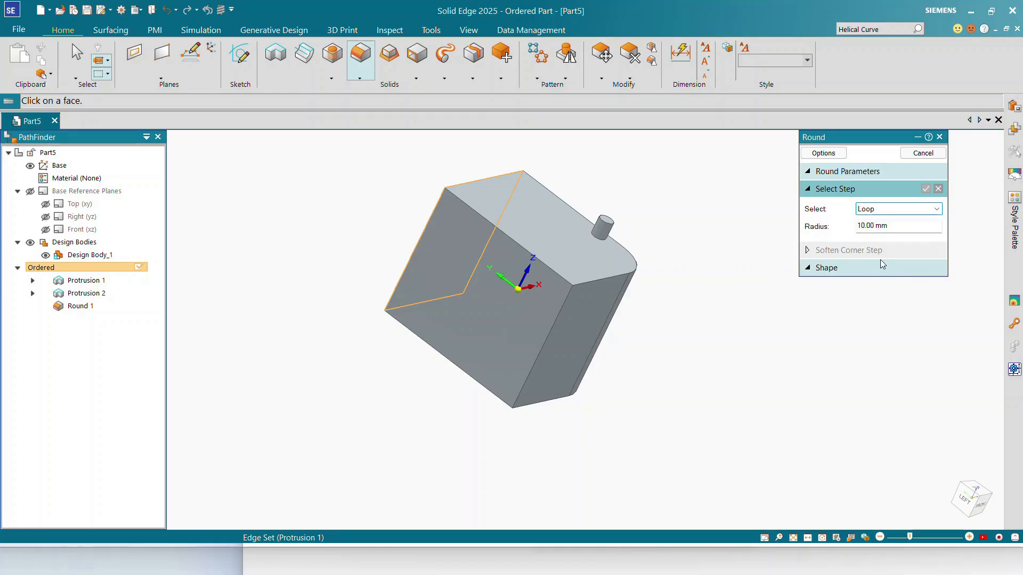
pyautogui.moveTo(511, 225); pyautogui.dragTo(543, 225, button='middle')
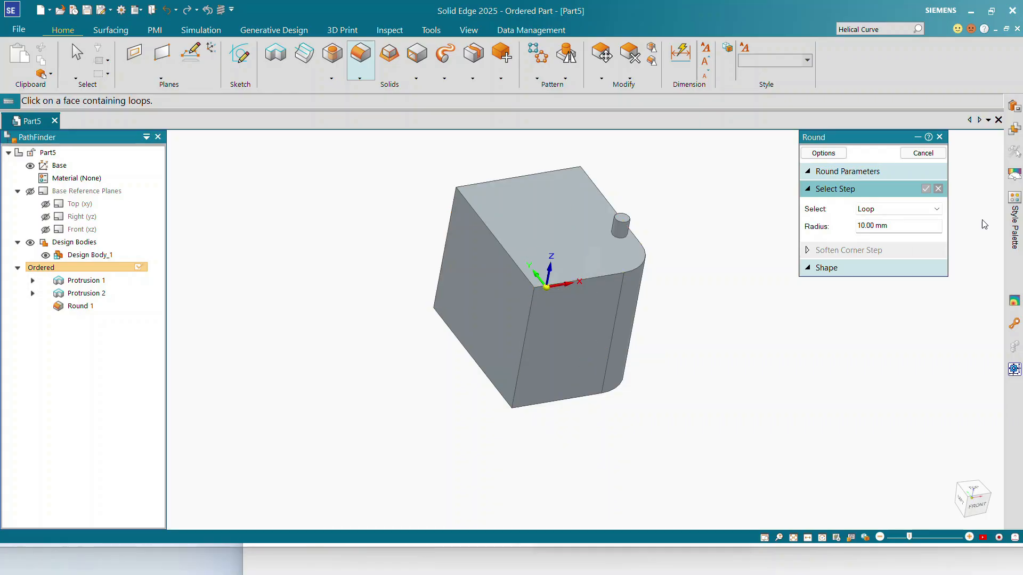
# Step: Try a 2 mm round on the whole block protrusion with the Feature selection type, and clear the selection
pyautogui.click(936, 209)
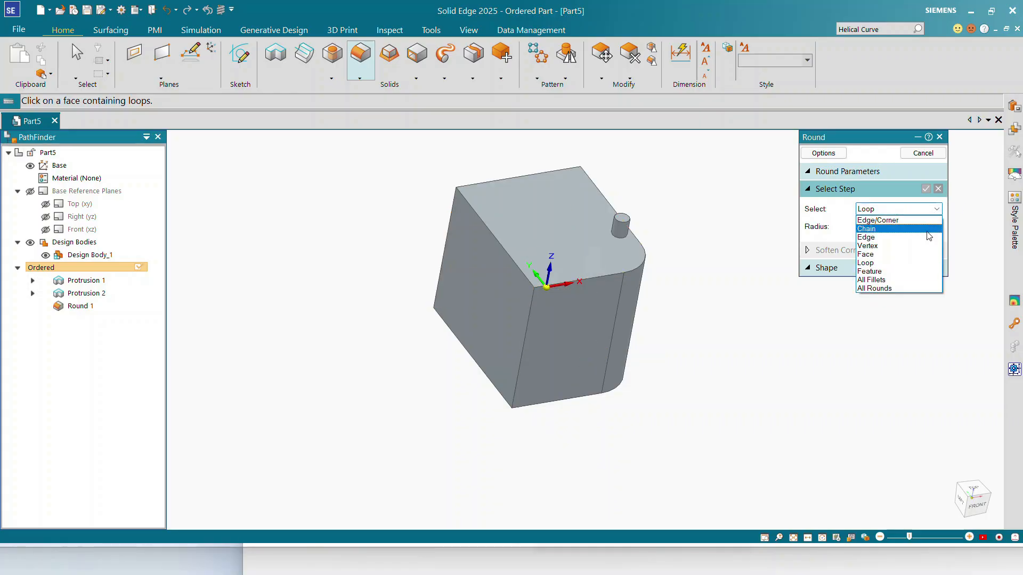
pyautogui.click(895, 274)
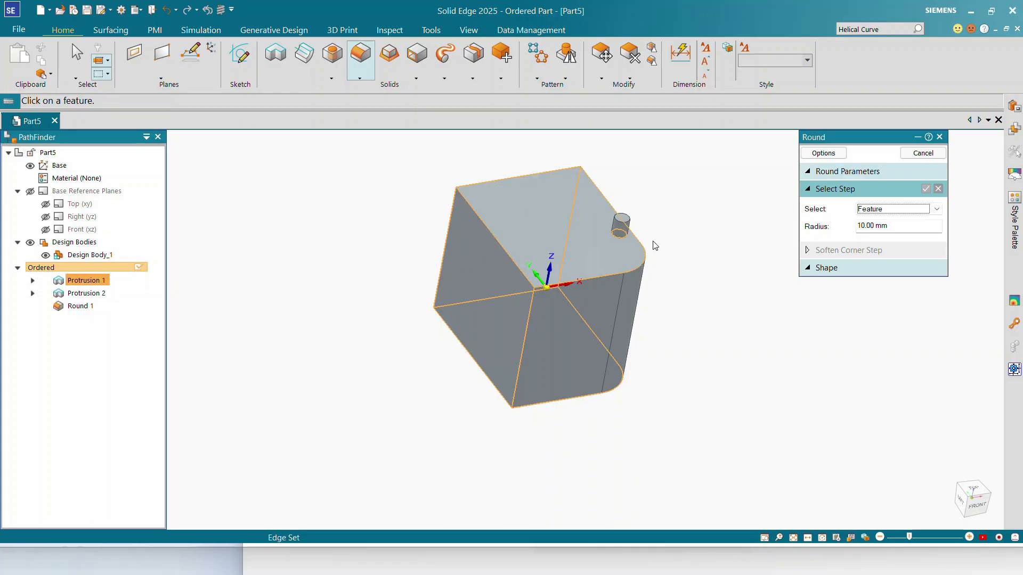
pyautogui.moveTo(872, 233); pyautogui.dragTo(836, 229)
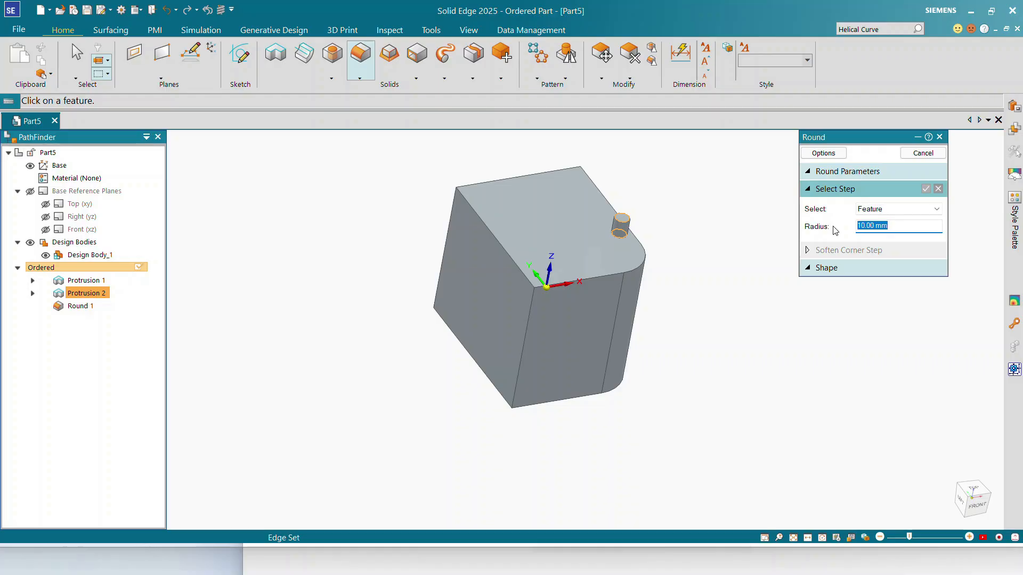
pyautogui.write('2')
pyautogui.click(583, 255)
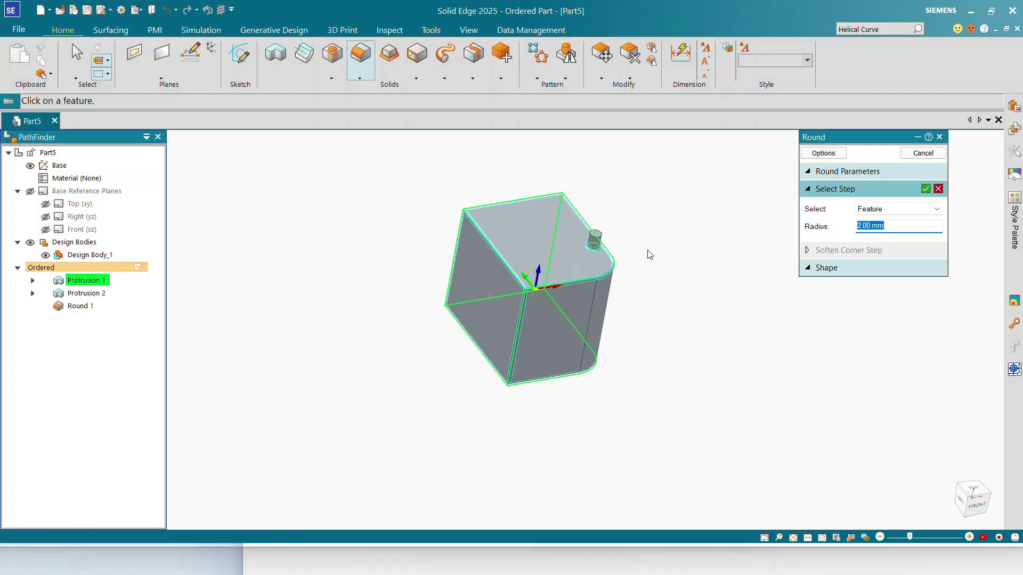
pyautogui.scroll(1, 600, 258)
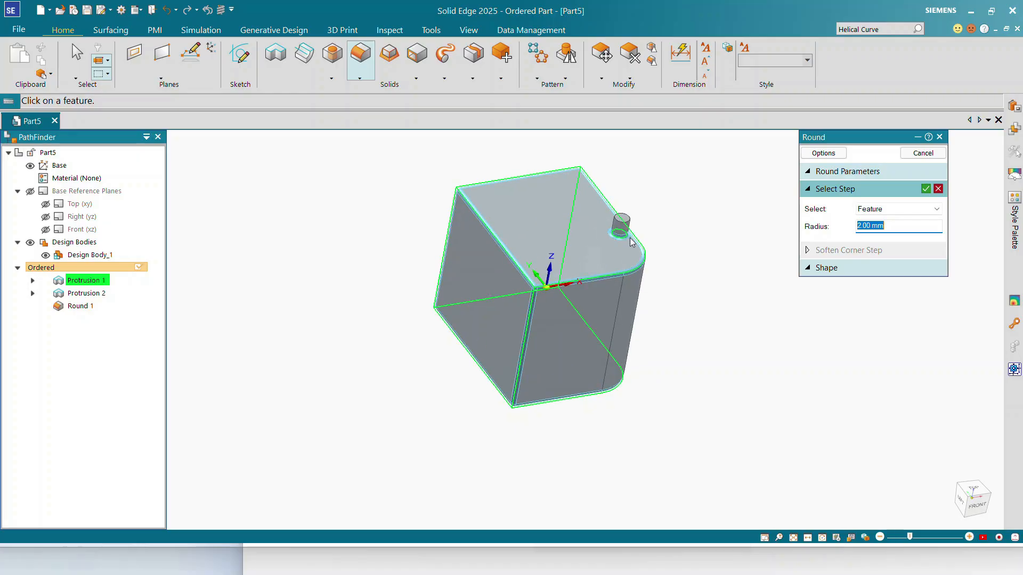
pyautogui.click(926, 191)
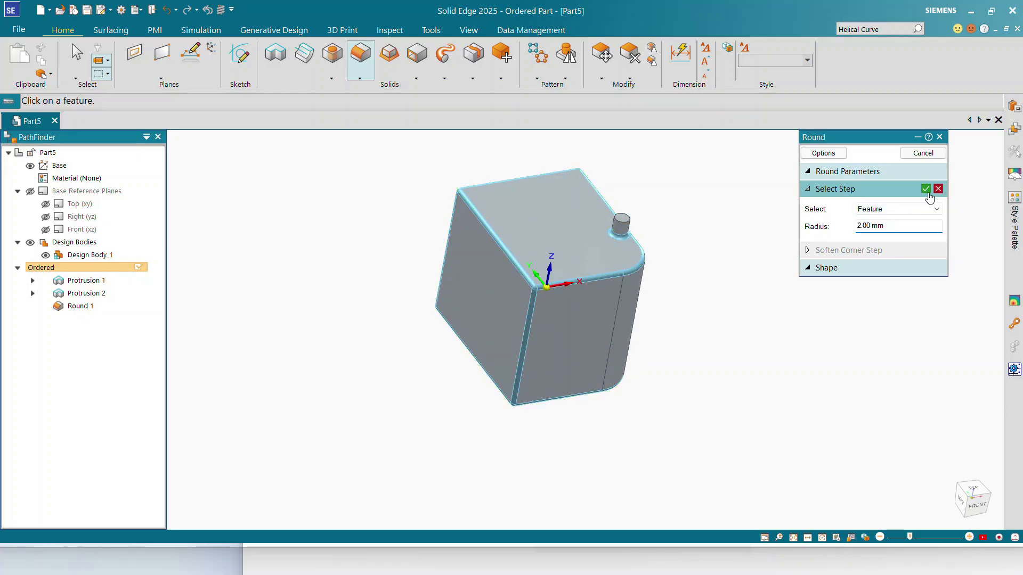
# Step: Select the tangent edge chain along the block's top for a 5 mm round, and switch the round type to Variable radius
pyautogui.click(895, 210)
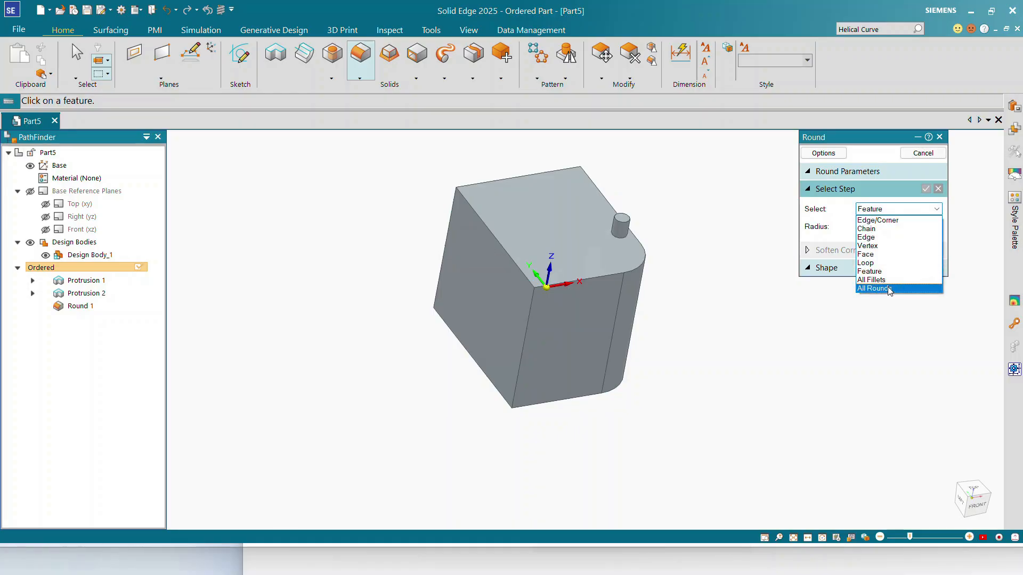
pyautogui.click(867, 228)
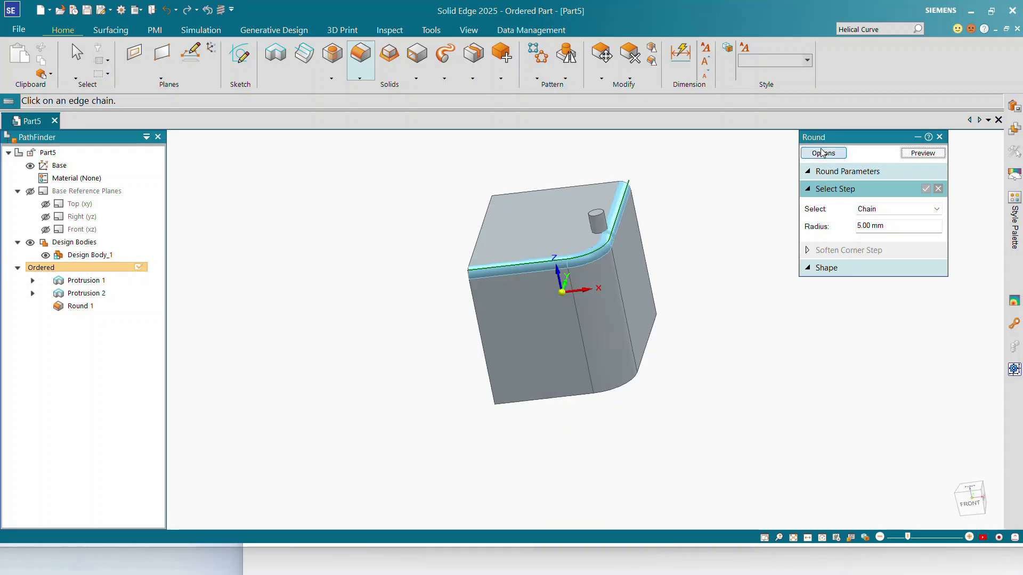
pyautogui.click(822, 154)
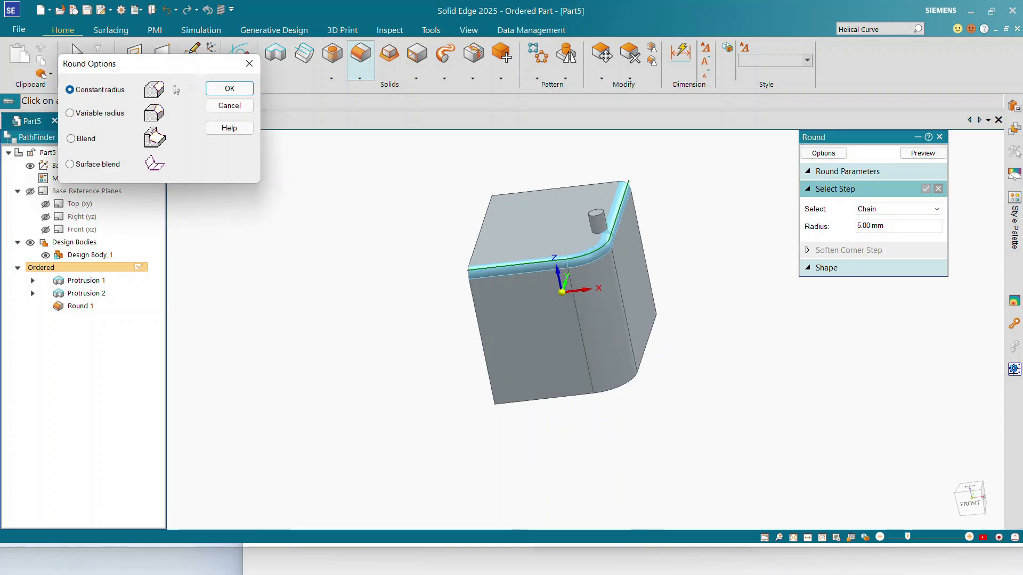
pyautogui.click(71, 114)
pyautogui.click(230, 90)
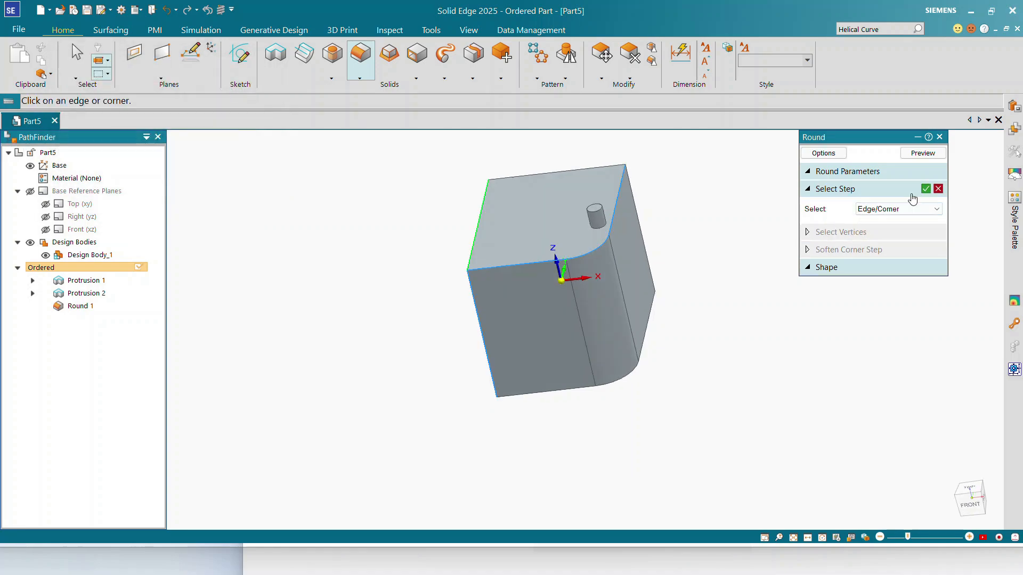
# Step: Accept the selected edges for the variable-radius round and assign a 5 mm radius at the front vertex of the block's top left edge
pyautogui.click(925, 191)
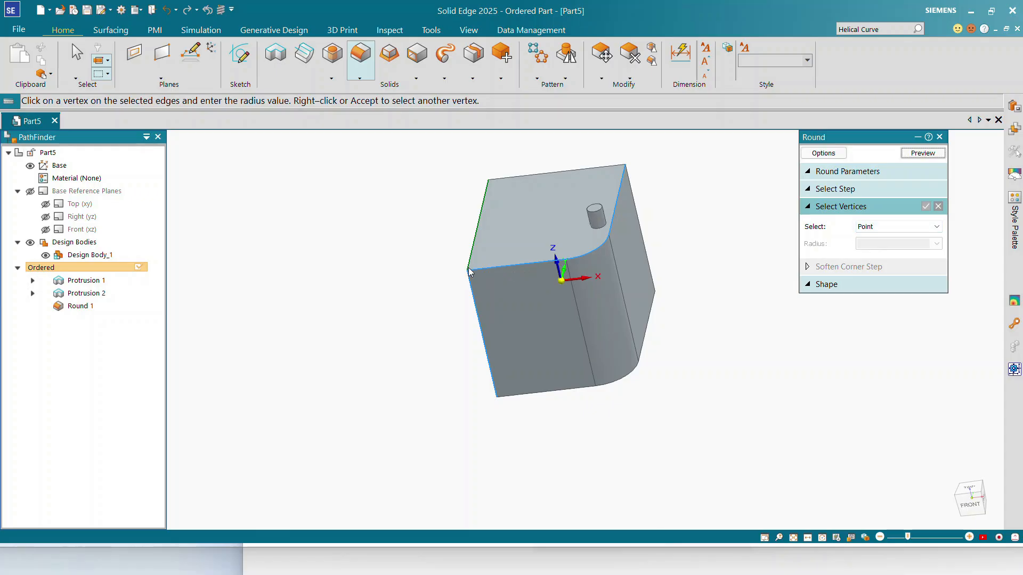
pyautogui.click(879, 229)
pyautogui.click(879, 238)
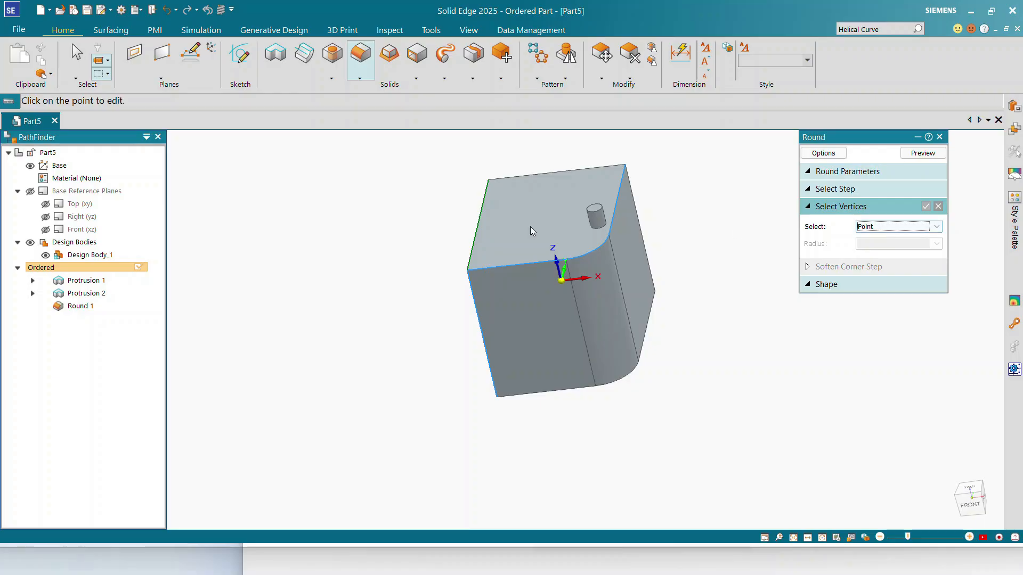
pyautogui.click(468, 272)
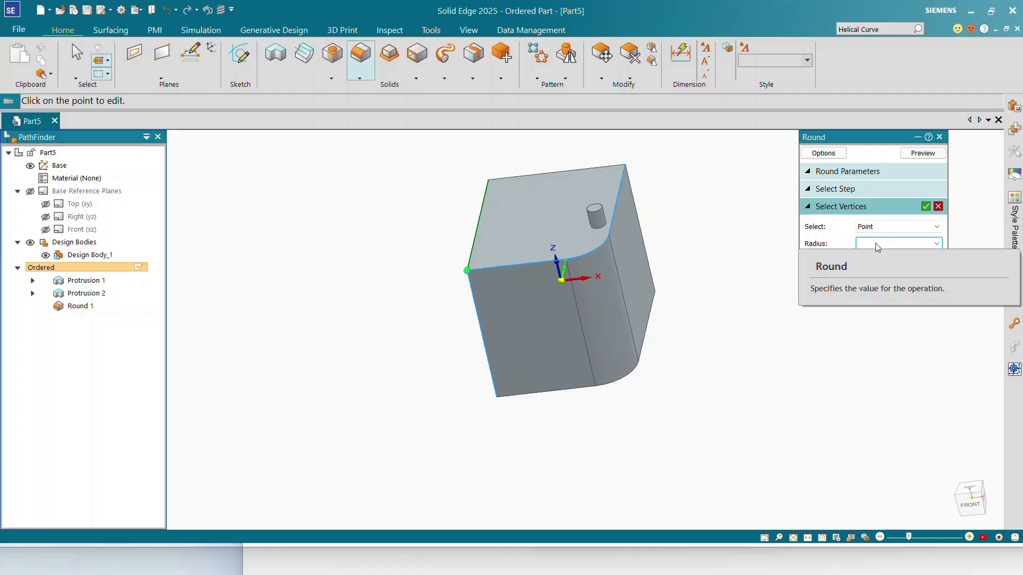
pyautogui.write('5')
pyautogui.press('Return')
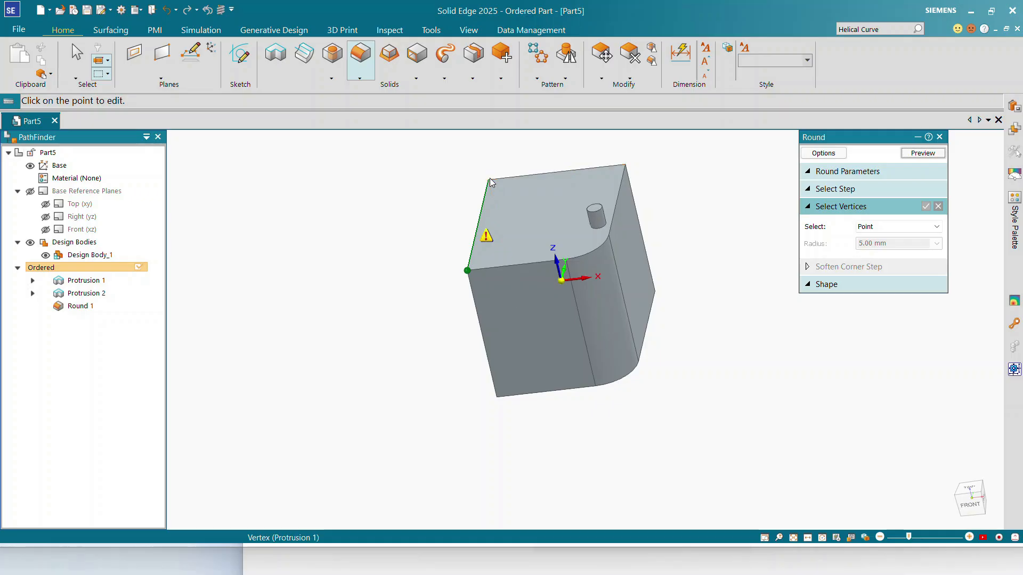
# Step: Assign a 20 mm radius at the rear vertex of the same edge and complete the variable-radius round
pyautogui.click(489, 179)
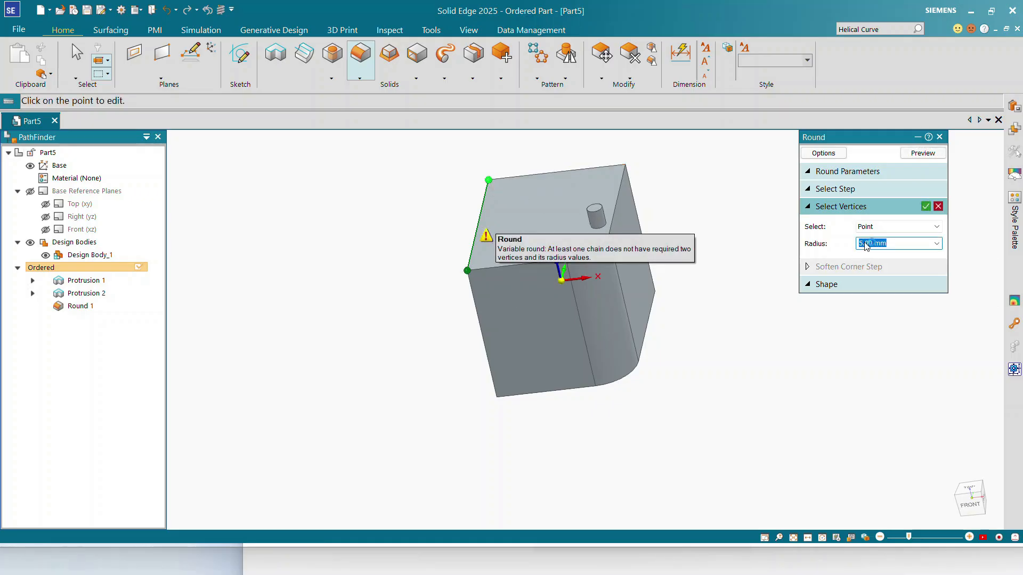
pyautogui.write('20')
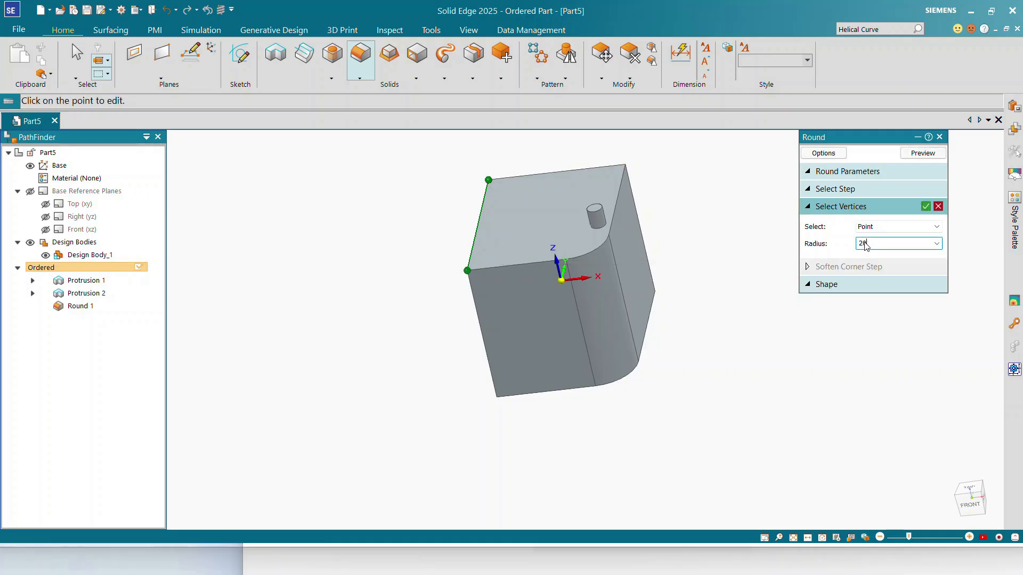
pyautogui.press('Return')
pyautogui.moveTo(425, 321); pyautogui.dragTo(503, 292, button='middle')
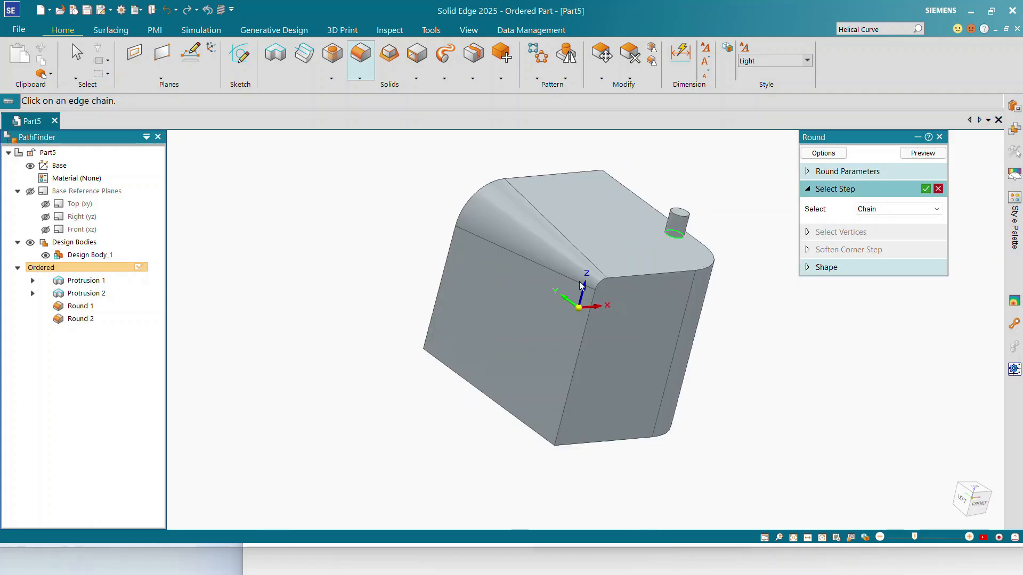
pyautogui.moveTo(517, 213); pyautogui.dragTo(481, 222, button='middle')
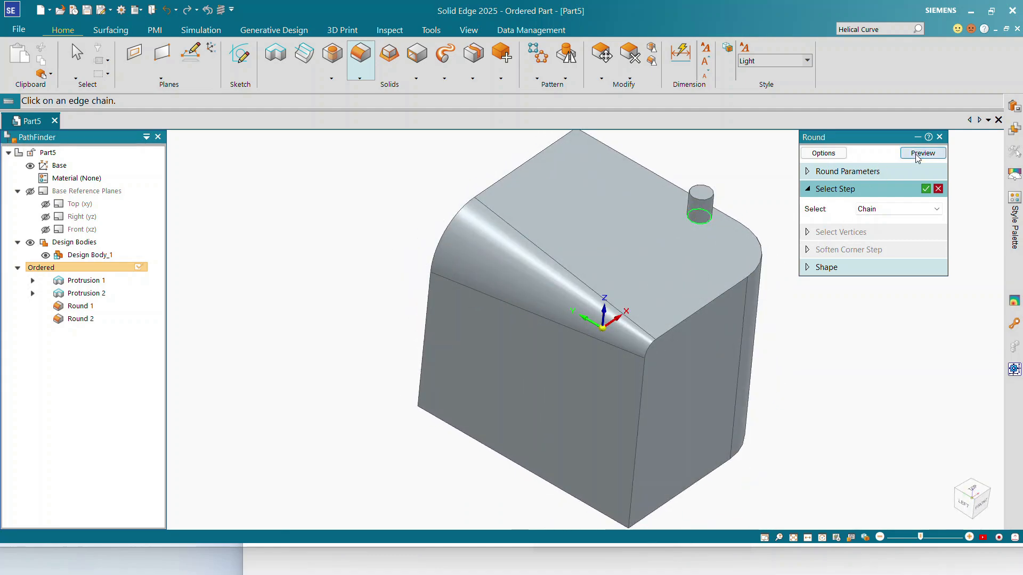
# Step: Chamfer the bottom edge of the block's left side face with a 20 mm setback, using the Chain selection type
pyautogui.click(366, 107)
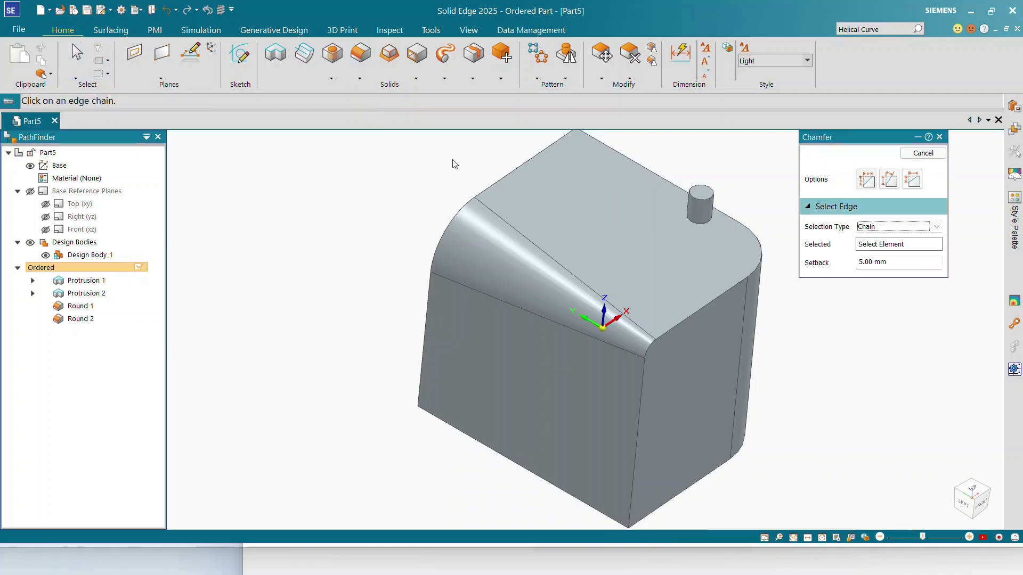
pyautogui.scroll(2, 500, 228)
pyautogui.scroll(-3, 500, 229)
pyautogui.moveTo(542, 280); pyautogui.dragTo(680, 343, button='middle')
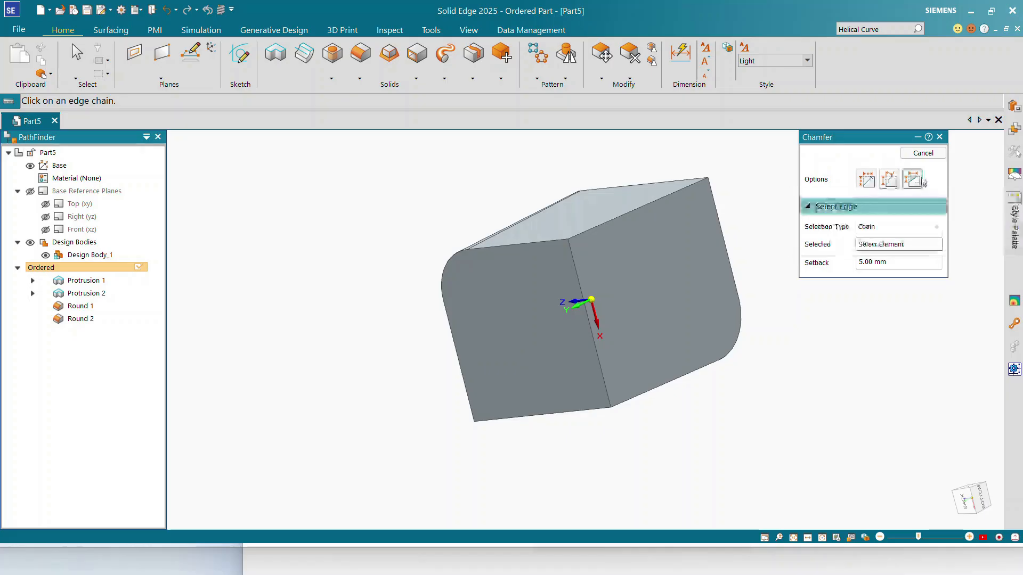
pyautogui.moveTo(897, 263); pyautogui.dragTo(848, 259)
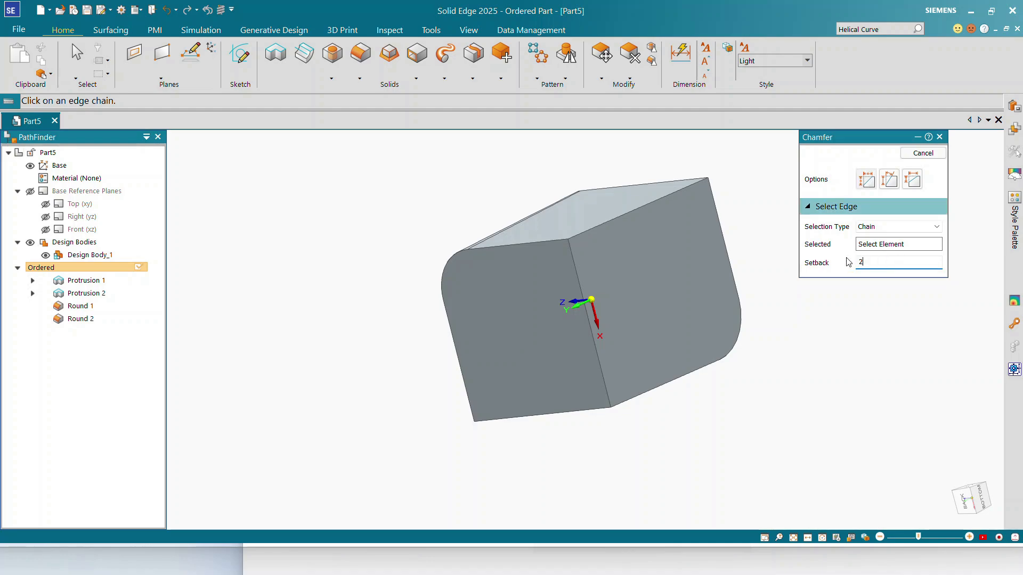
pyautogui.click(609, 223)
pyautogui.moveTo(629, 274); pyautogui.dragTo(690, 235, button='middle')
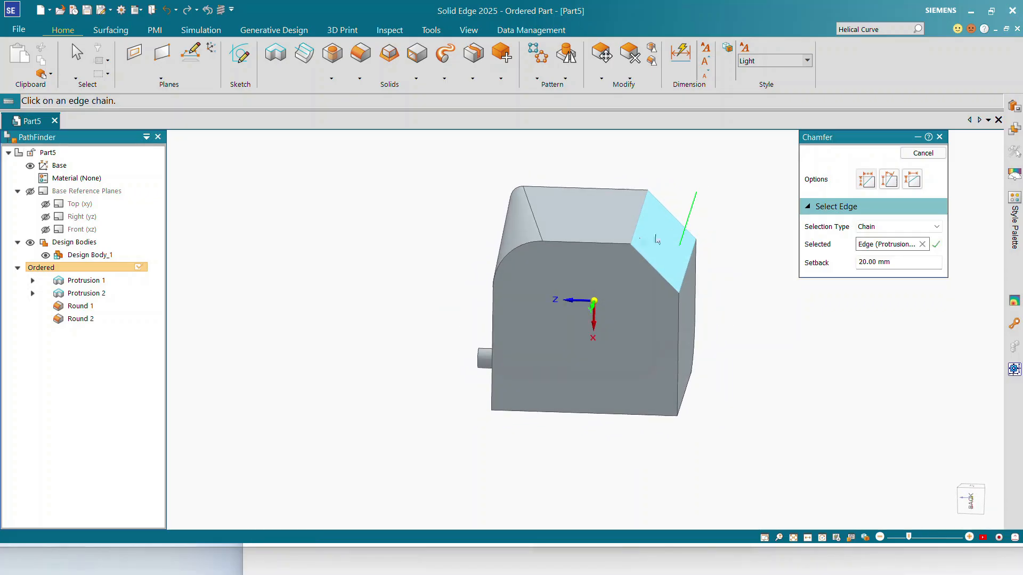